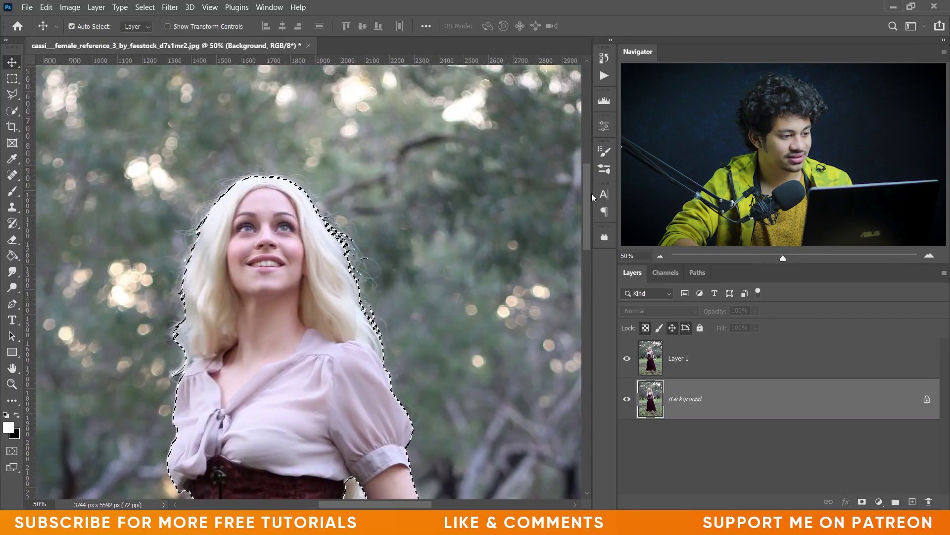
Switch to the Quick Selection Tool to refine the woman's selection
left_click_drag(592, 193, 588, 216)
left_click(12, 115)
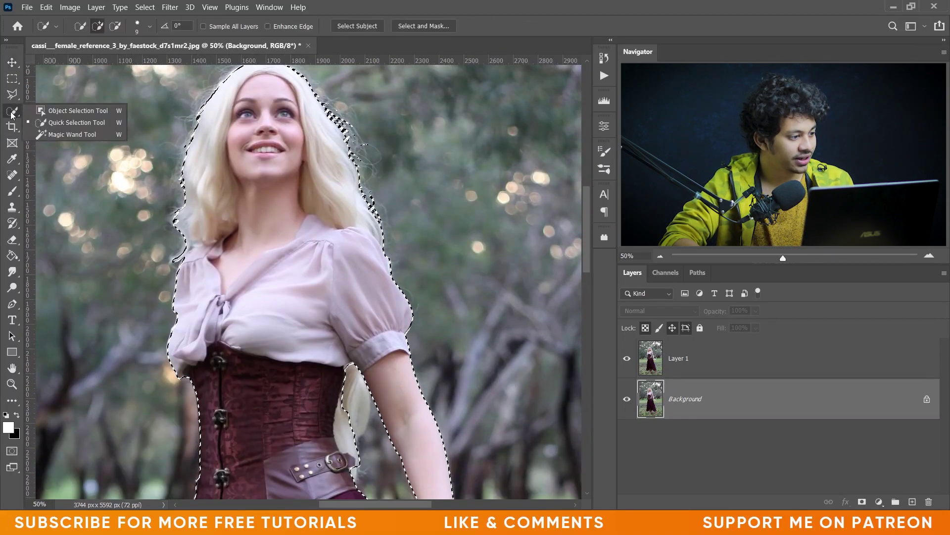
left_click(69, 124)
scroll(292, 198, "down", 3)
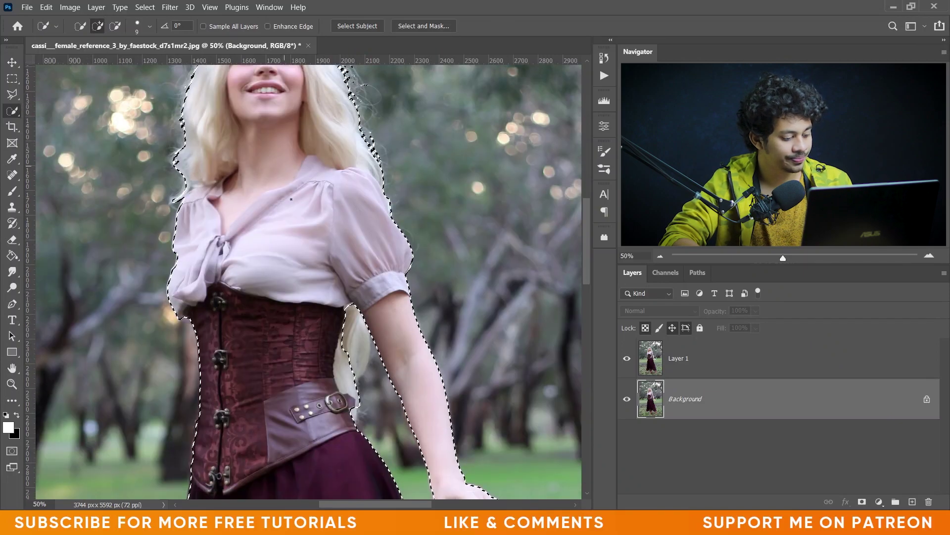
left_click_drag(292, 165, 334, 174)
scroll(290, 174, "down", 5)
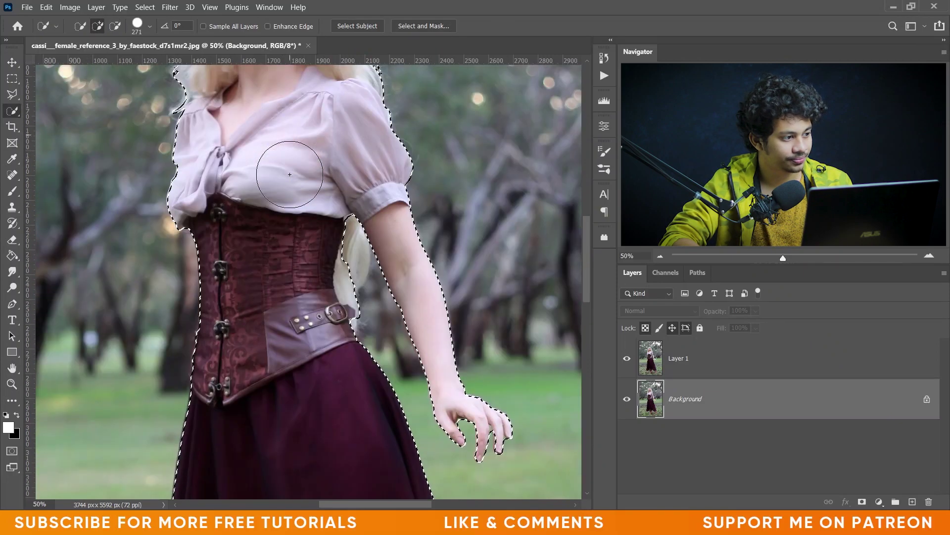
Subtract the loose hair beside the arm and add the gap between skirt and boot
left_click(327, 242)
left_click(337, 221, "alt")
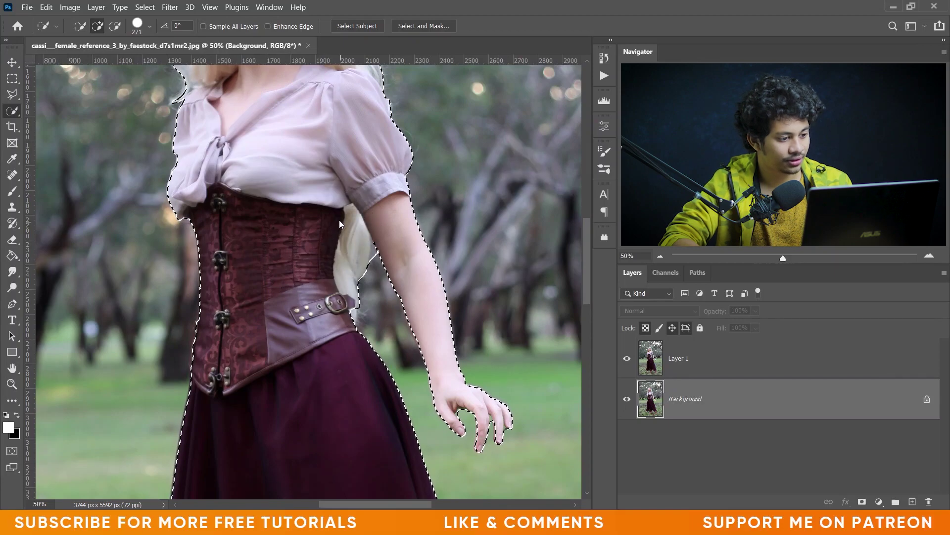
scroll(339, 220, "down", 4)
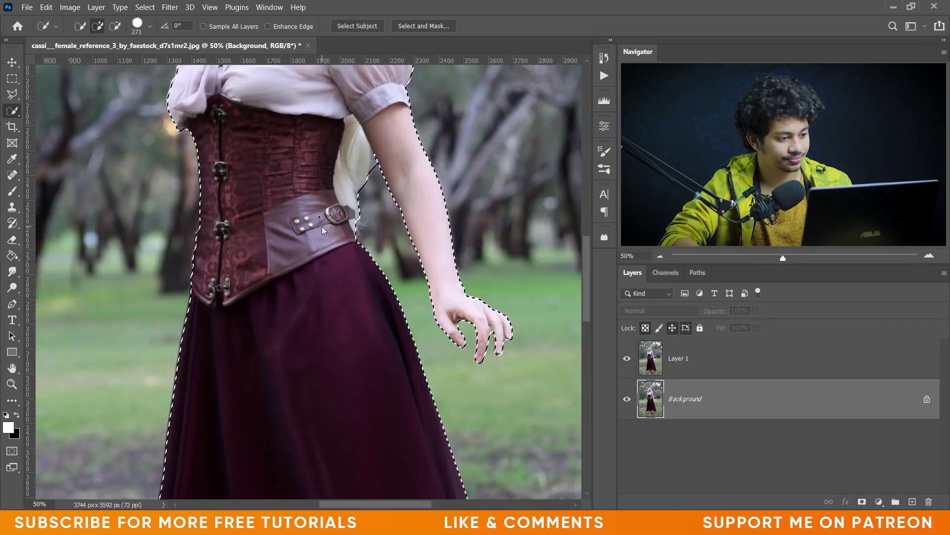
scroll(317, 227, "down", 15)
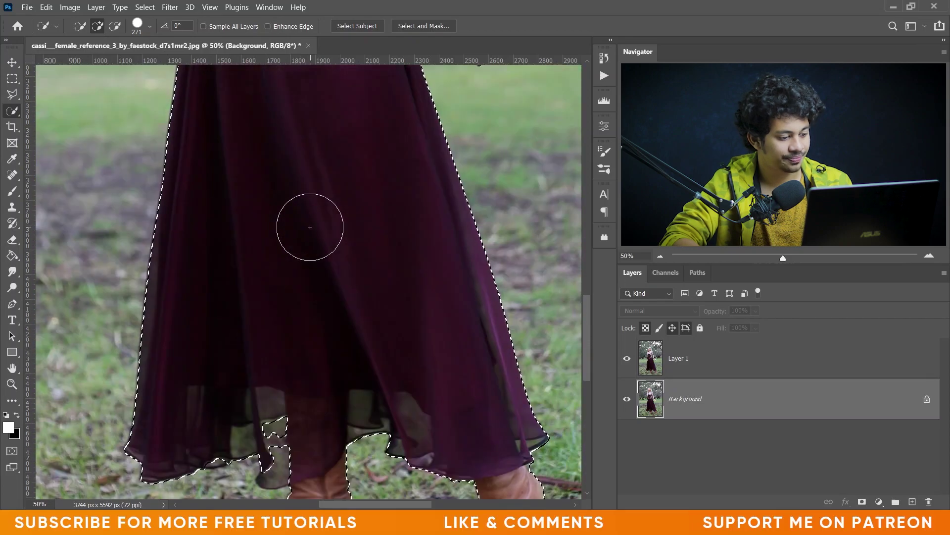
left_click_drag(264, 434, 279, 432)
Shrink the selection brush to size 76 and paint in the remaining hem area
right_click(319, 340, "alt")
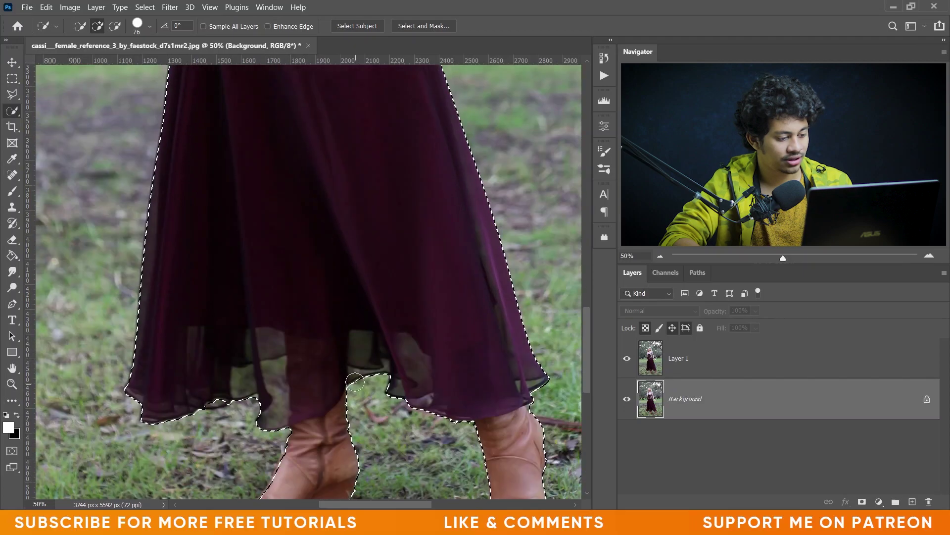
scroll(274, 446, "down", 5)
left_click_drag(590, 338, 576, 197)
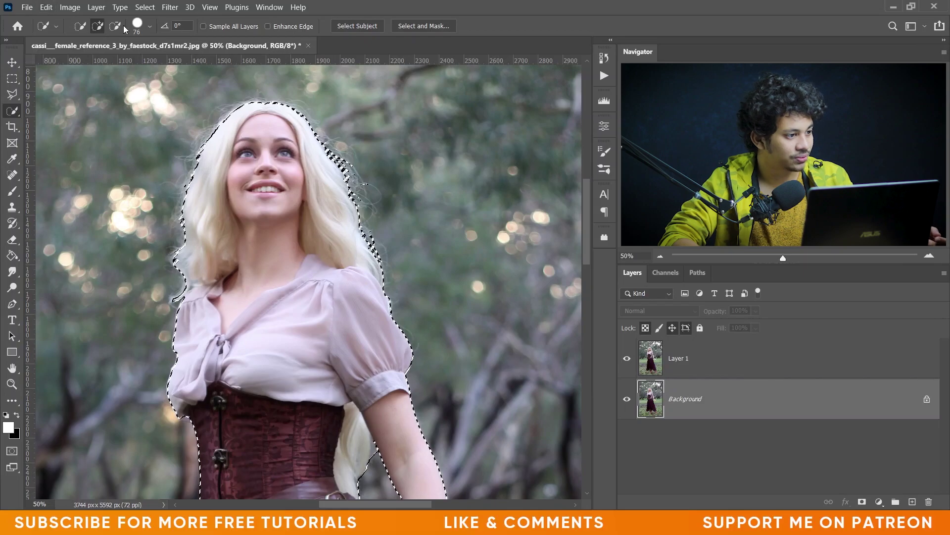
left_click(146, 9)
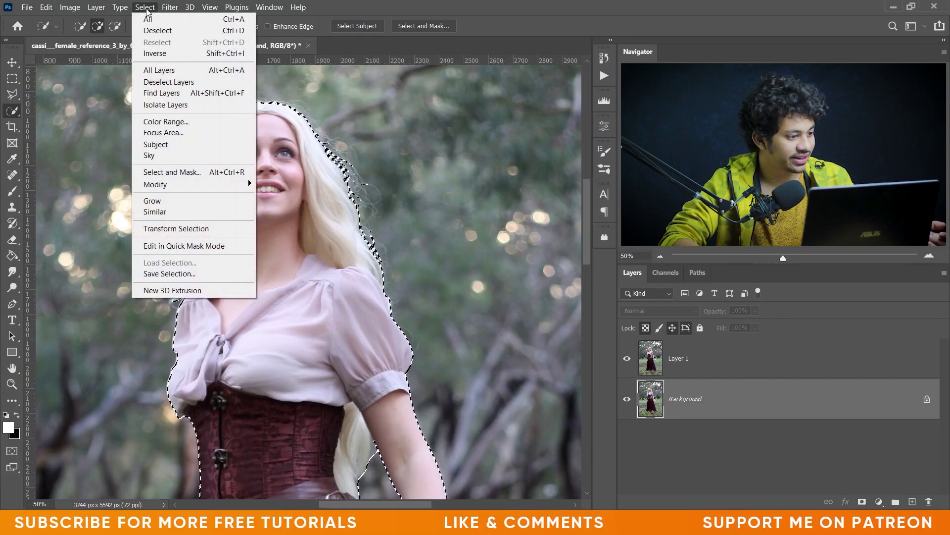
Expand the woman's selection by 25 pixels with Select > Modify > Expand
mouse_move(193, 187)
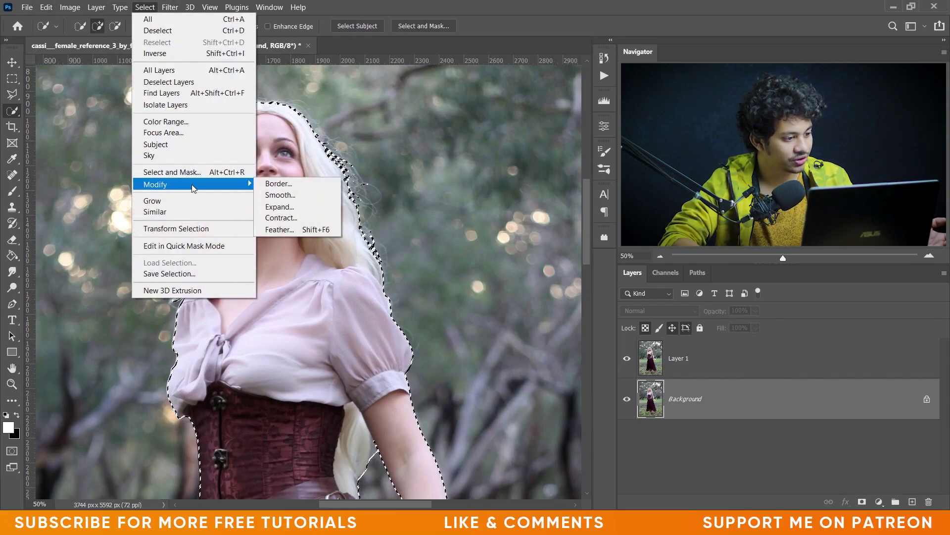
left_click(283, 210)
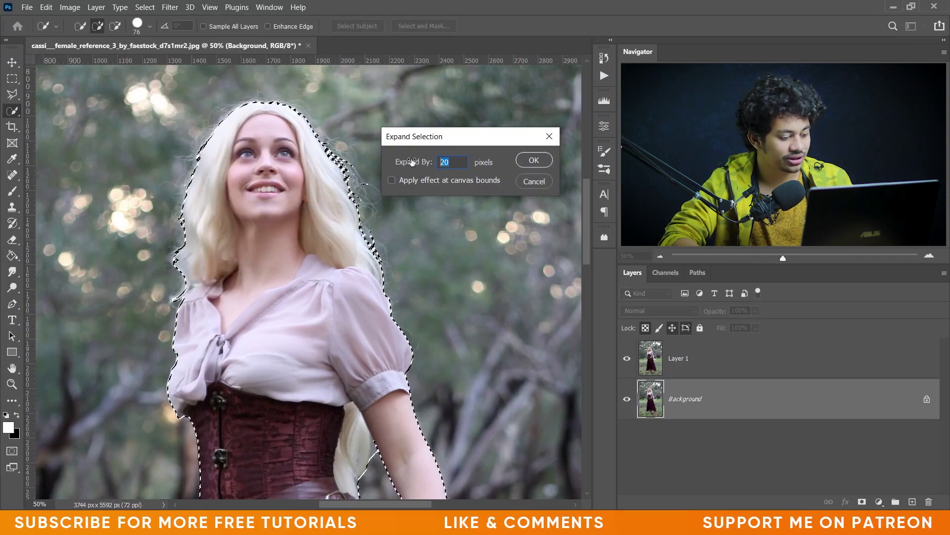
type("25")
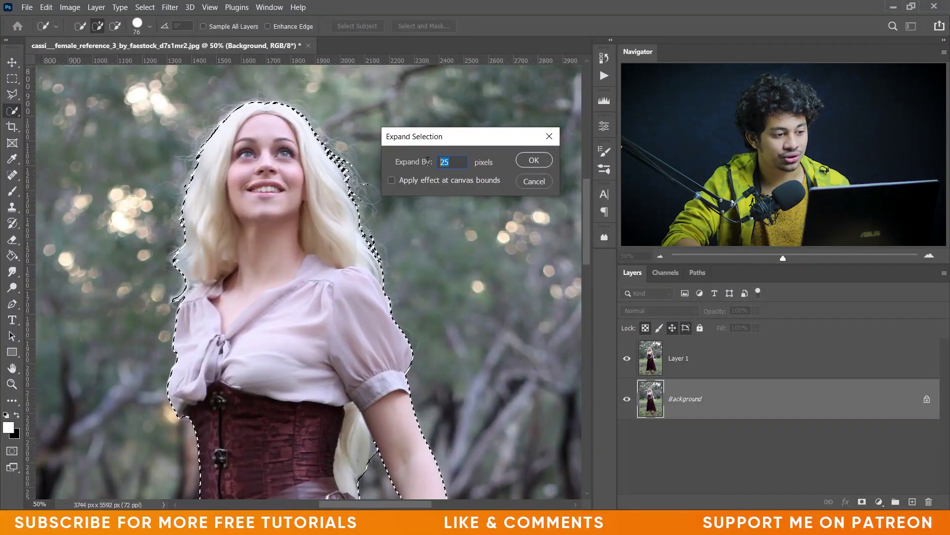
left_click(522, 160)
scroll(392, 174, "down", 5)
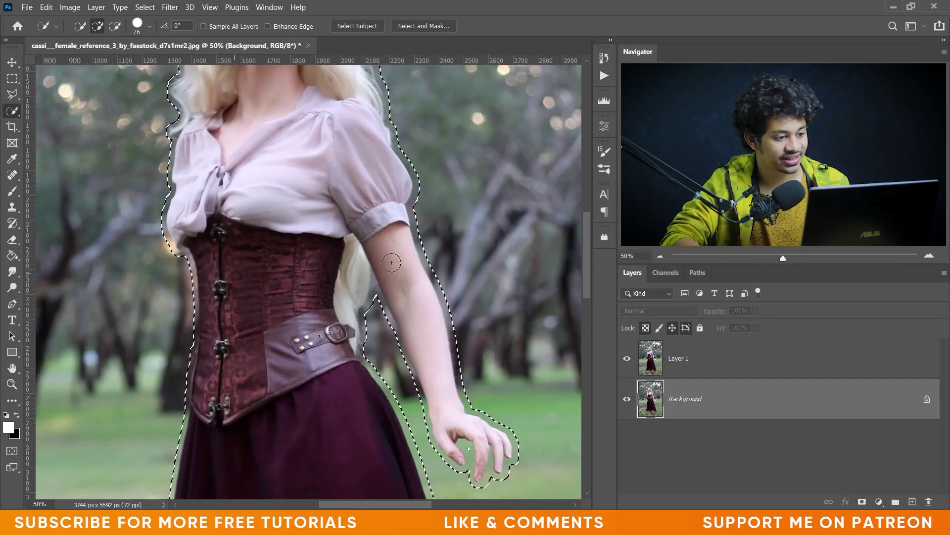
scroll(401, 253, "down", 3)
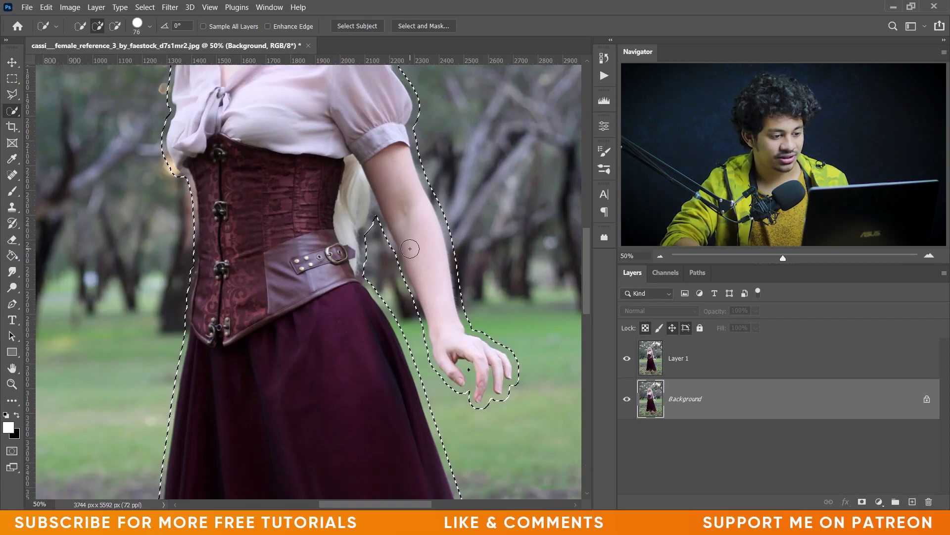
scroll(410, 245, "up", 2)
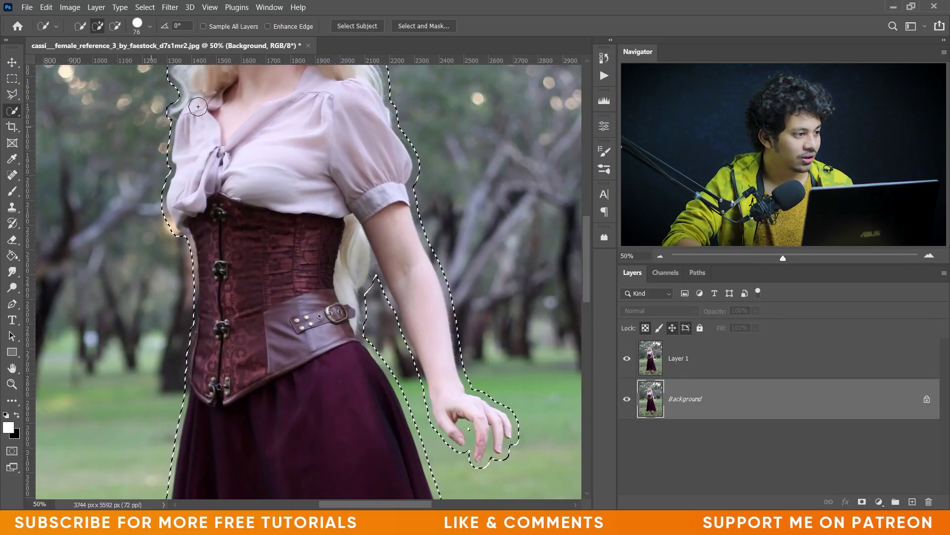
left_click(46, 7)
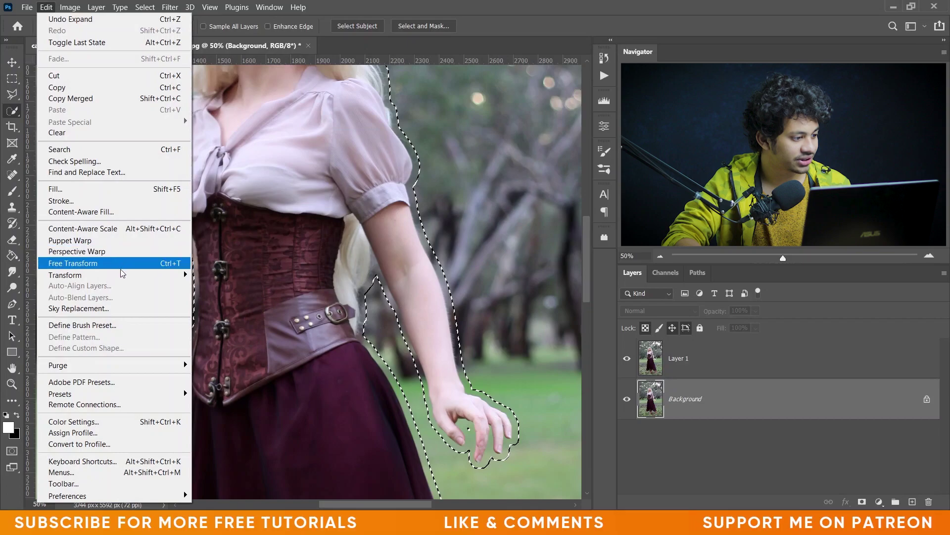
Run Content-Aware Fill on the selection, check the preview, and output to a new layer
left_click(119, 211)
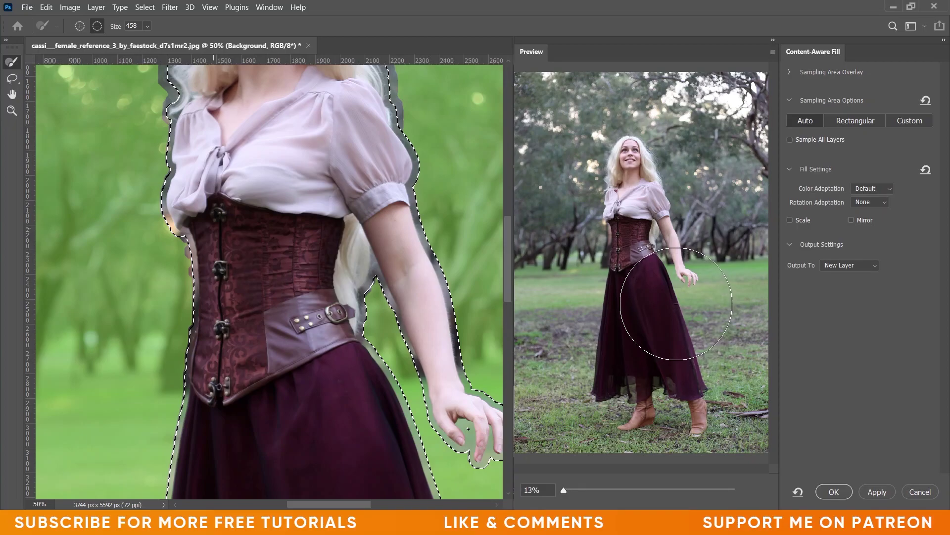
left_click_drag(641, 236, 642, 247)
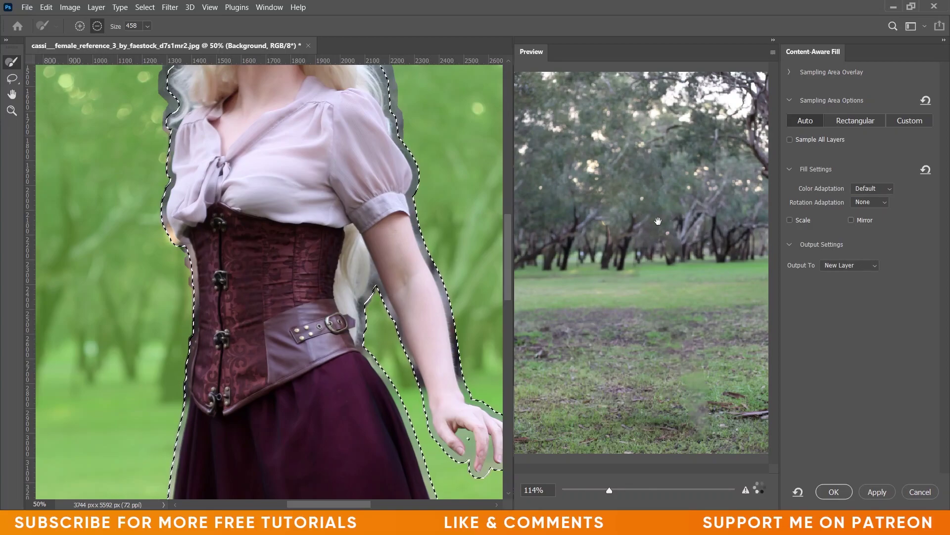
left_click(834, 492)
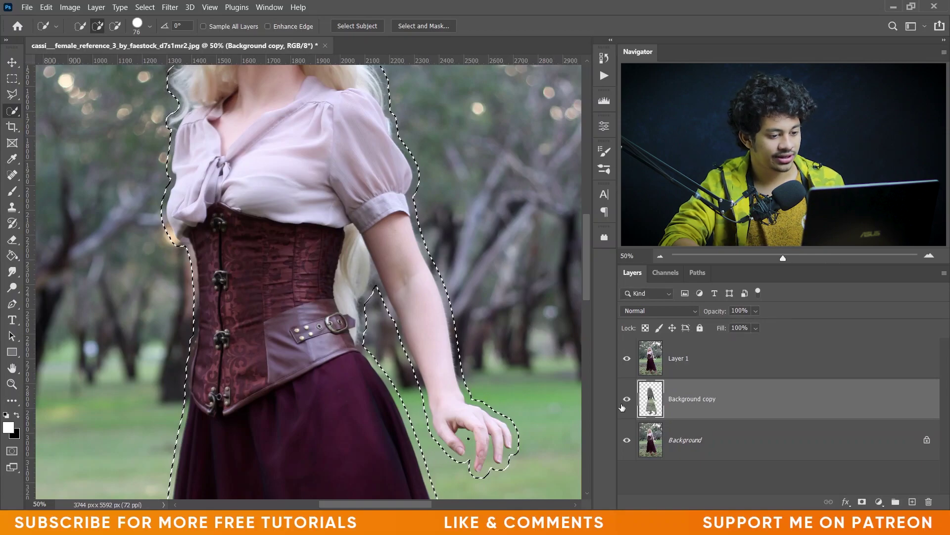
Hide Layer 1, fit the image, deselect, and stamp the visible layers into Layer 2
left_click(627, 359)
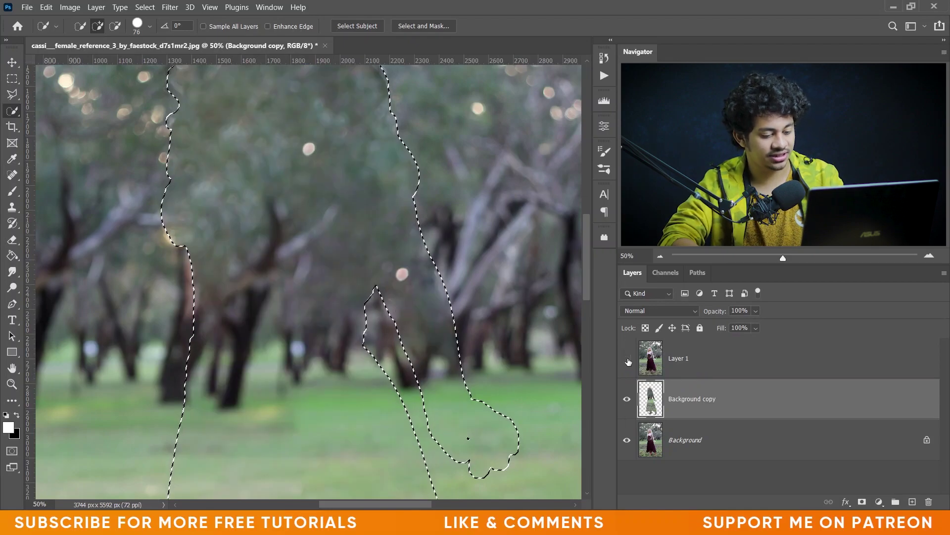
key("ctrl+0")
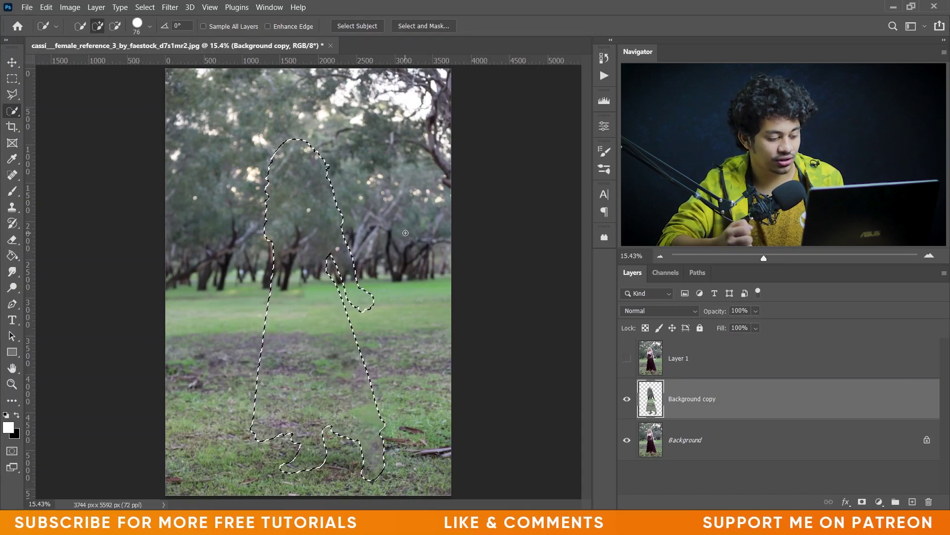
key("ctrl+d")
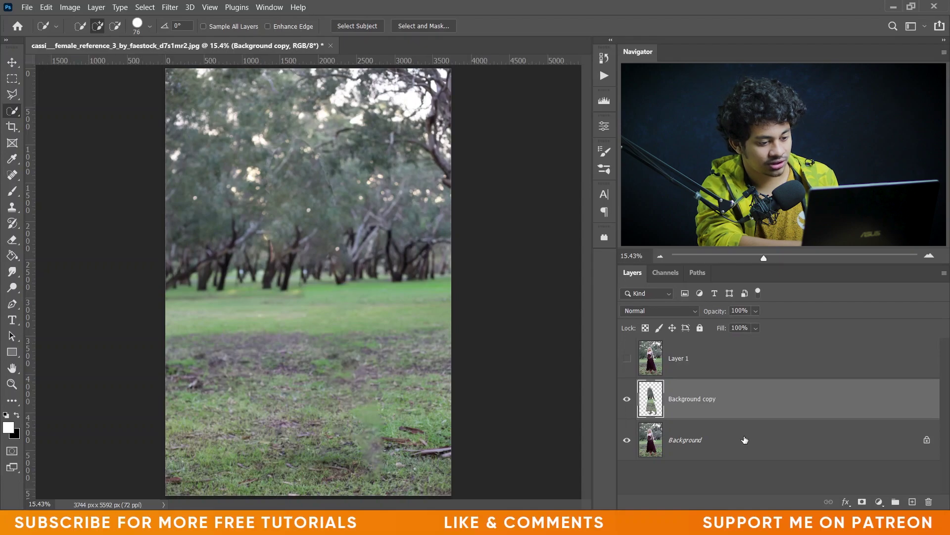
key("ctrl+shift+alt+e")
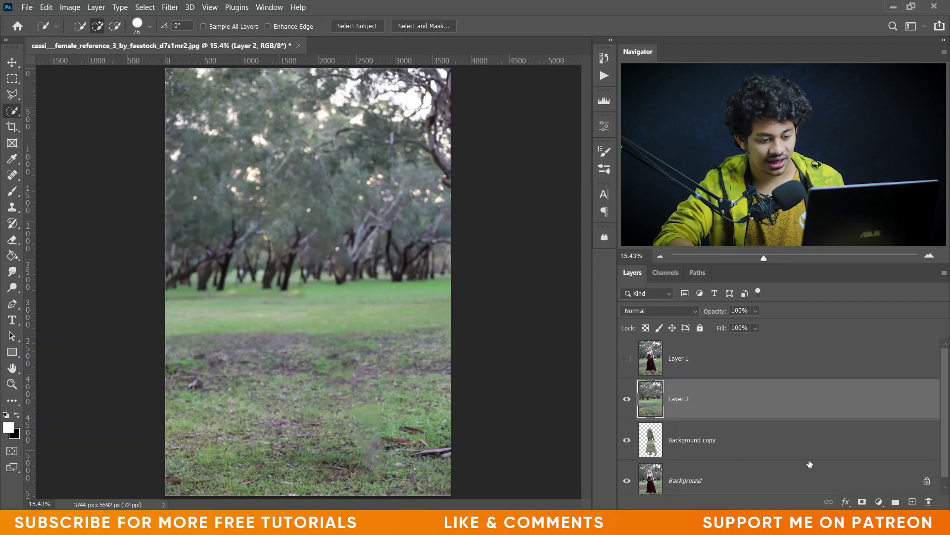
Delete Background copy, then show Layer 1 again and make it active above Layer 2
left_click(795, 437)
left_click(929, 503)
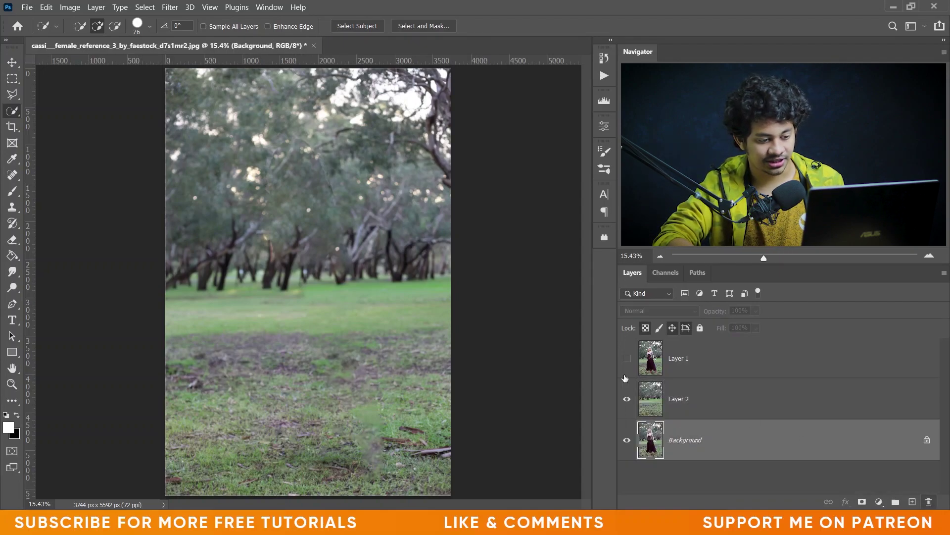
left_click(626, 399)
left_click(627, 399)
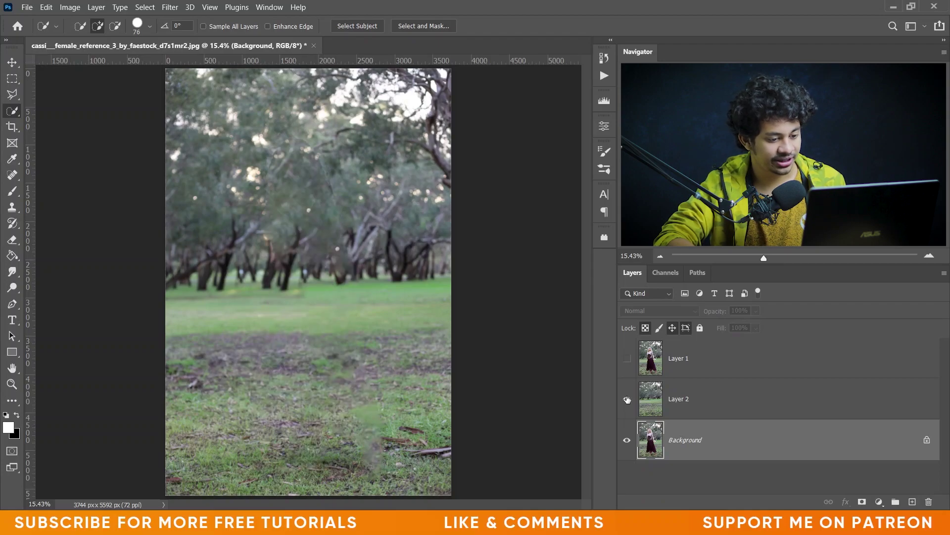
left_click(631, 370)
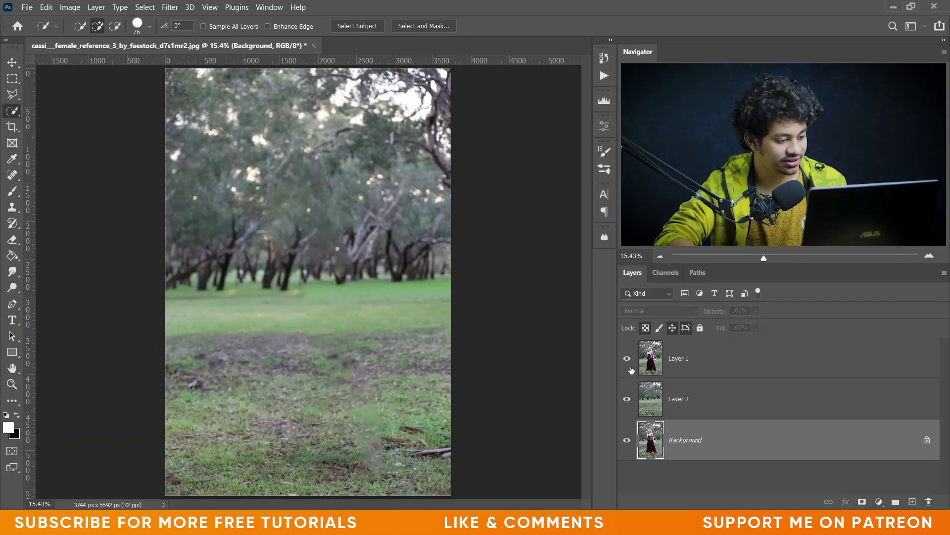
left_click(669, 396)
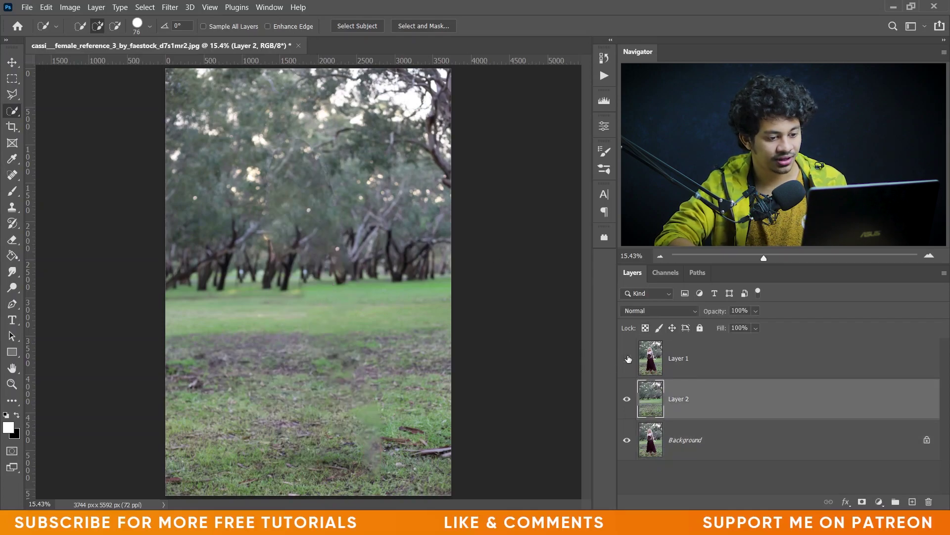
left_click(679, 364)
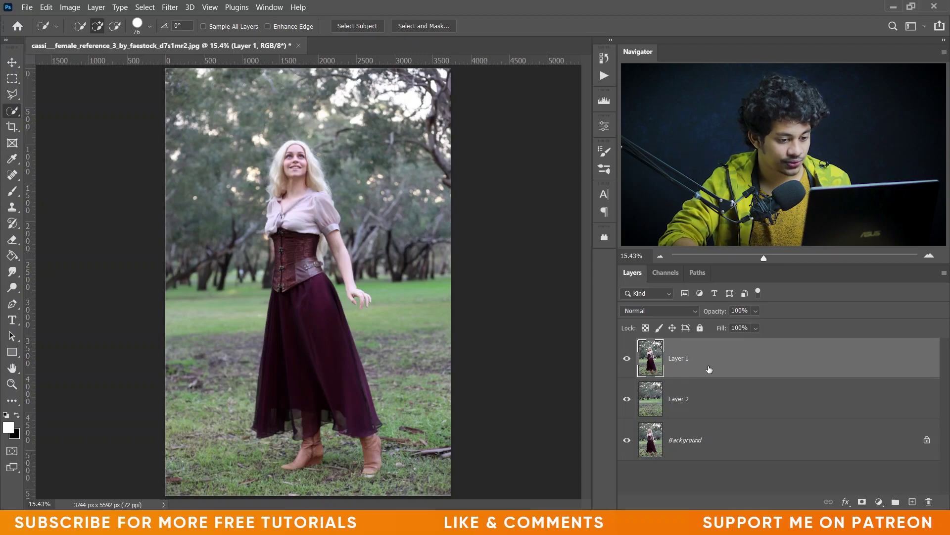
Select the woman with Select Subject and switch to the Quick Selection Tool
left_click(145, 7)
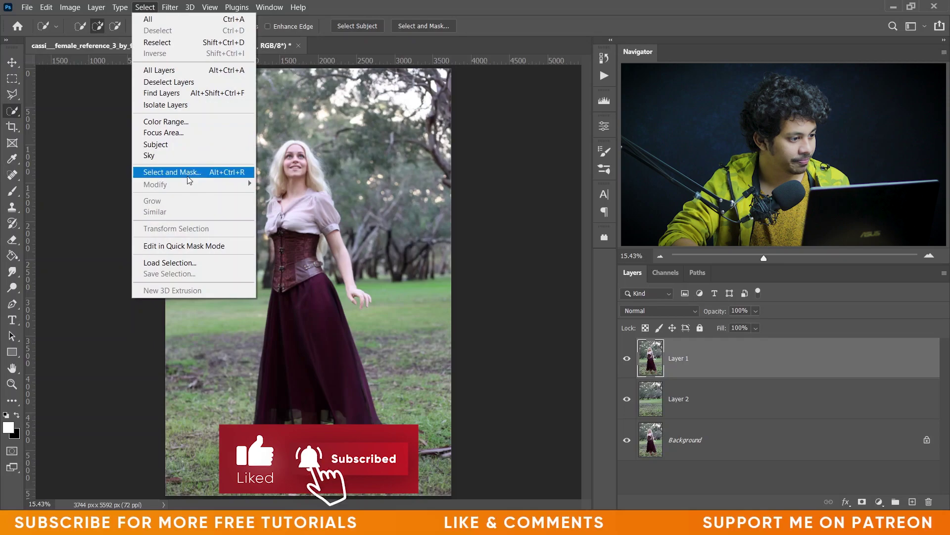
left_click(158, 144)
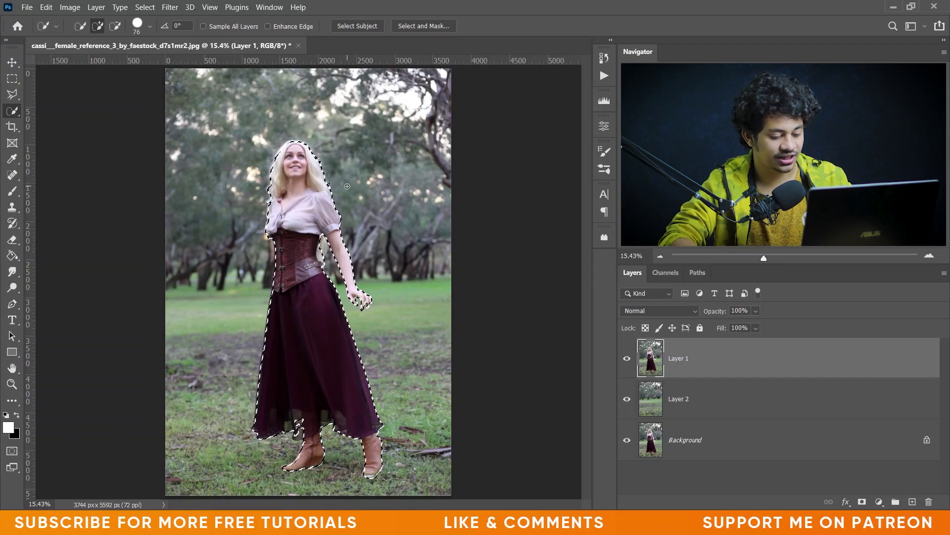
key("ctrl+plus")
key("ctrl+plus")
key("ctrl+plus")
key("ctrl+plus")
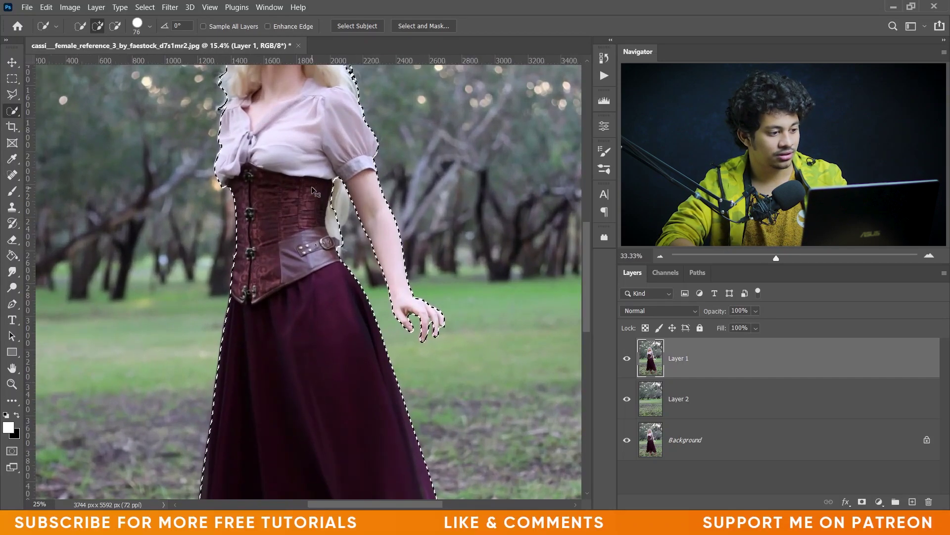
scroll(352, 162, "up", 2)
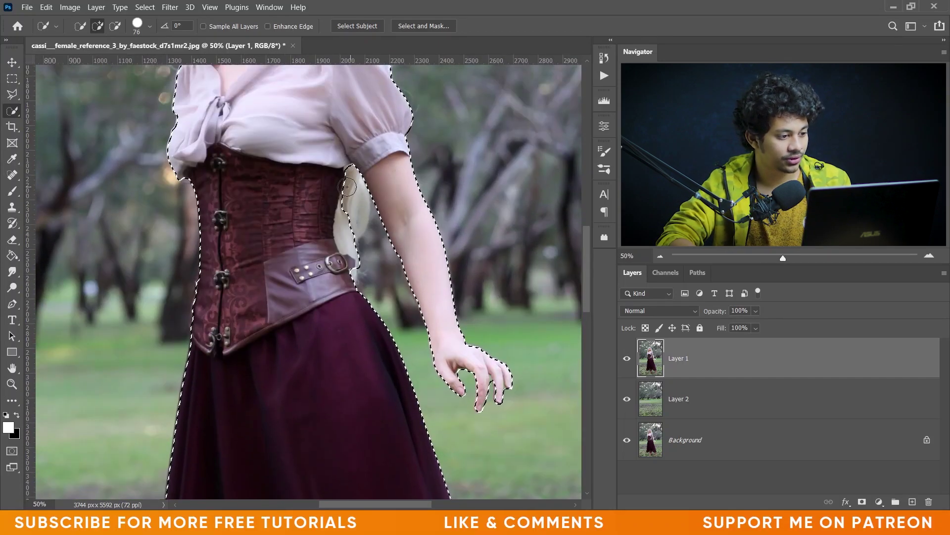
right_click(12, 111)
left_click(75, 122)
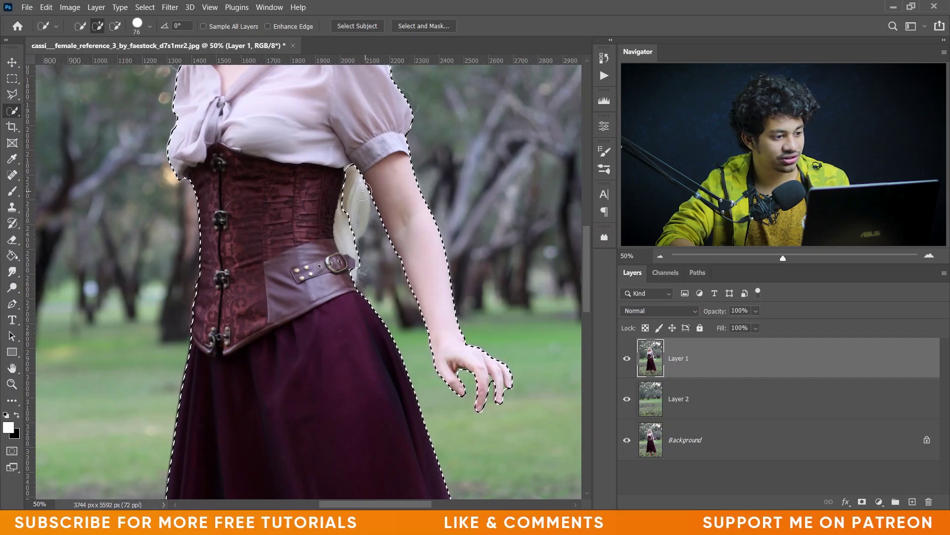
Subtract the white cloth beside the corset and the stray hem patch, and add the hem notch
left_click_drag(353, 181, 346, 208)
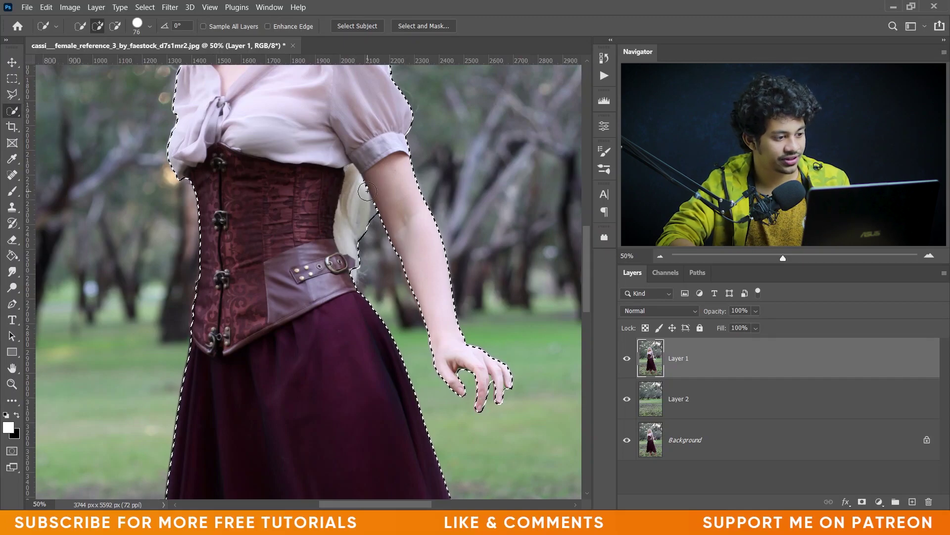
scroll(259, 171, "up", 3)
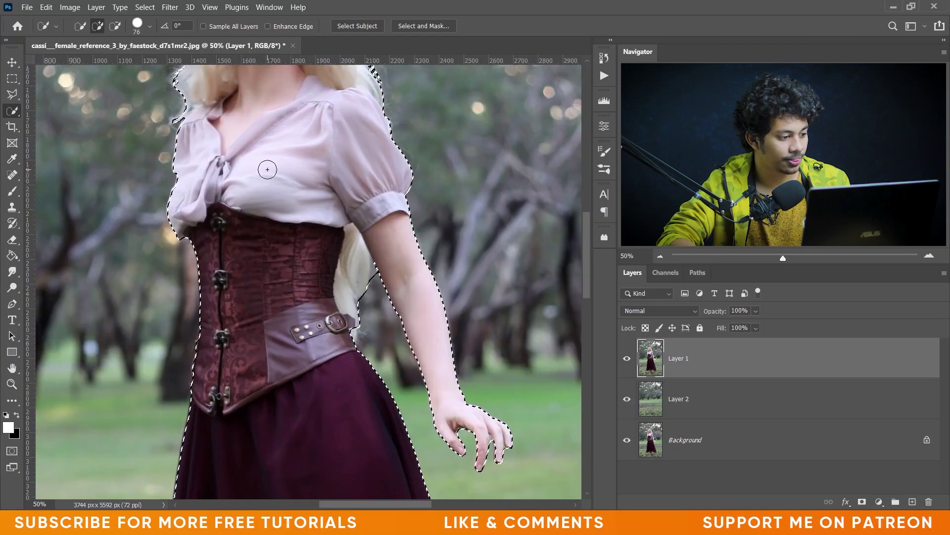
scroll(270, 171, "down", 5)
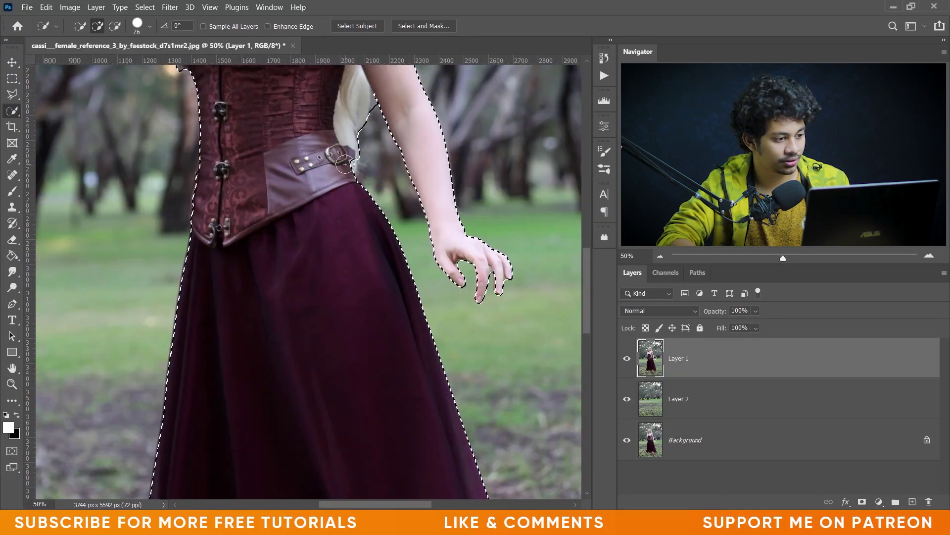
scroll(352, 220, "down", 3)
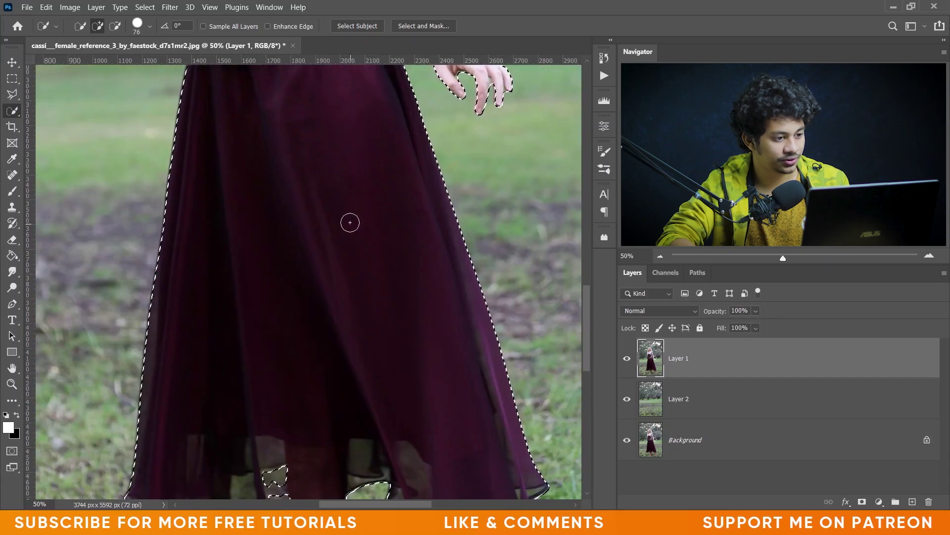
scroll(451, 172, "up", 1)
scroll(350, 176, "down", 5)
left_click_drag(283, 325, 270, 323)
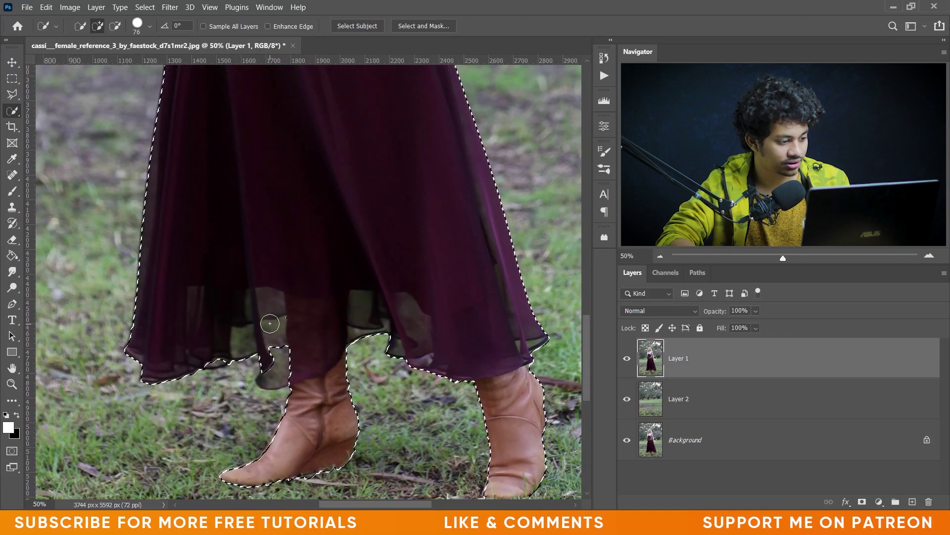
left_click_drag(277, 371, 289, 357)
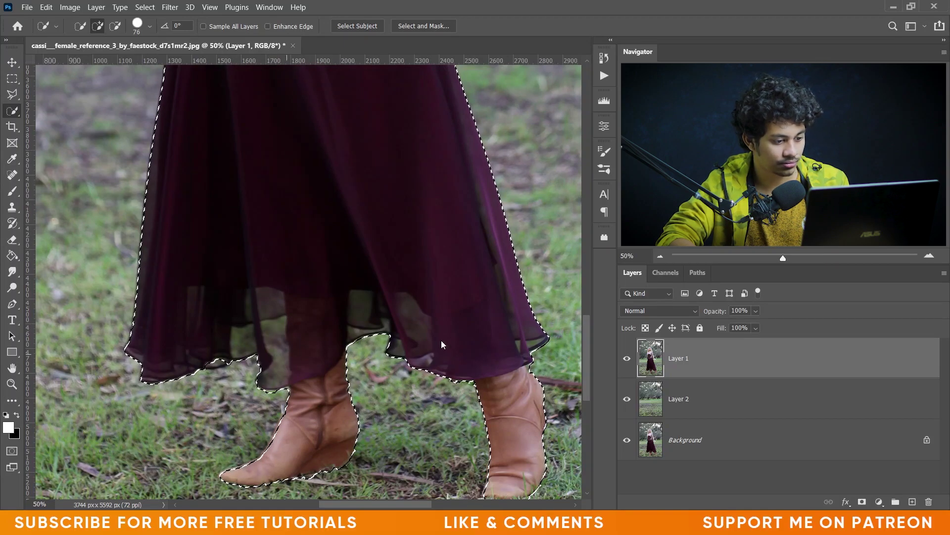
scroll(367, 303, "up", 5)
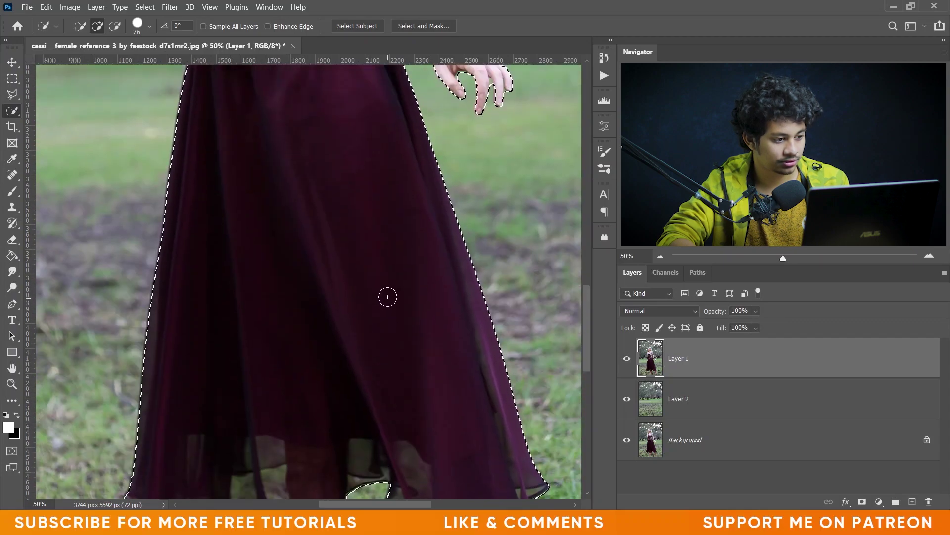
scroll(387, 296, "up", 13)
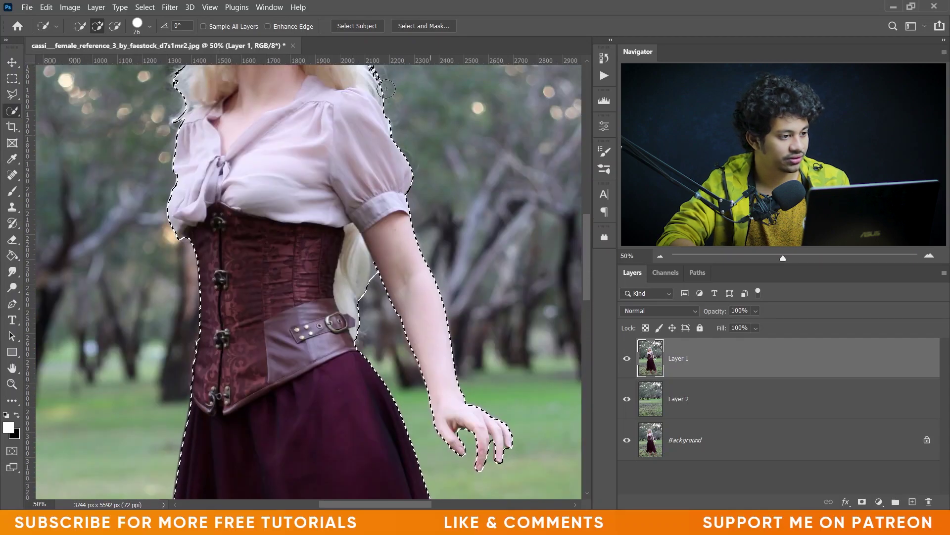
scroll(386, 89, "up", 4)
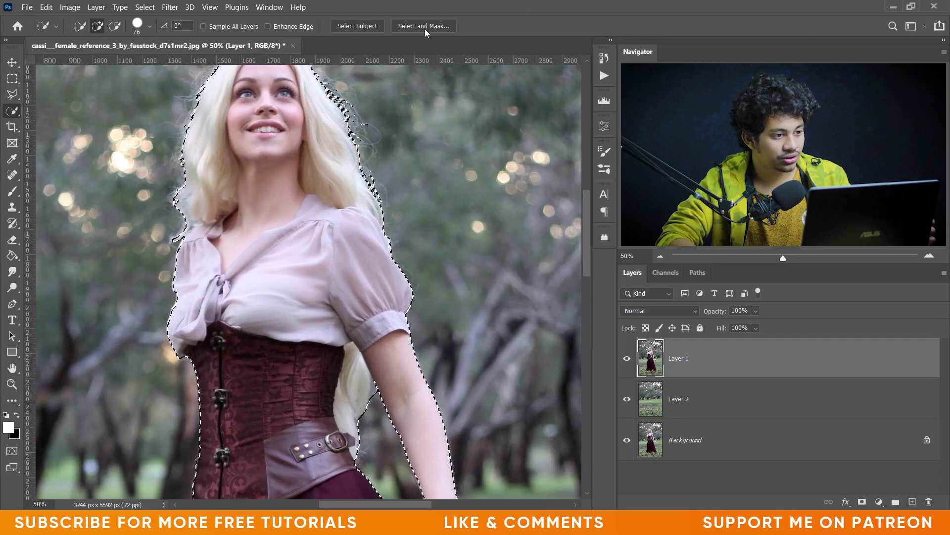
Open Select and Mask in red Overlay view with the Refine Edge Brush active
left_click(426, 28)
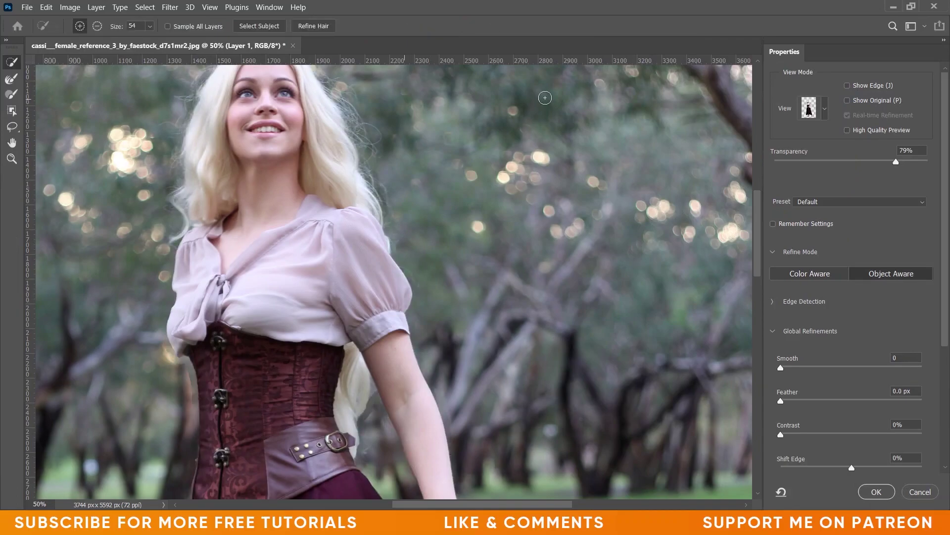
left_click(825, 110)
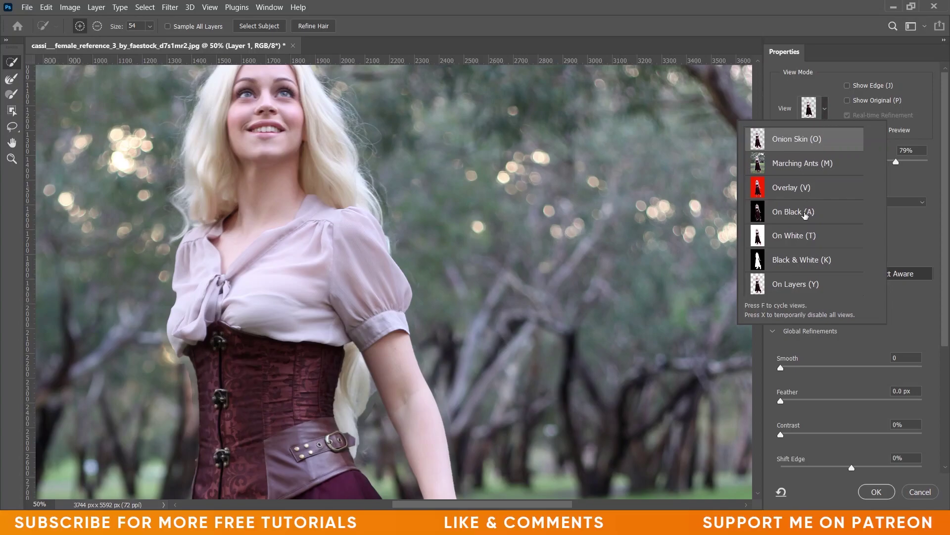
left_click(809, 189)
left_click(631, 4)
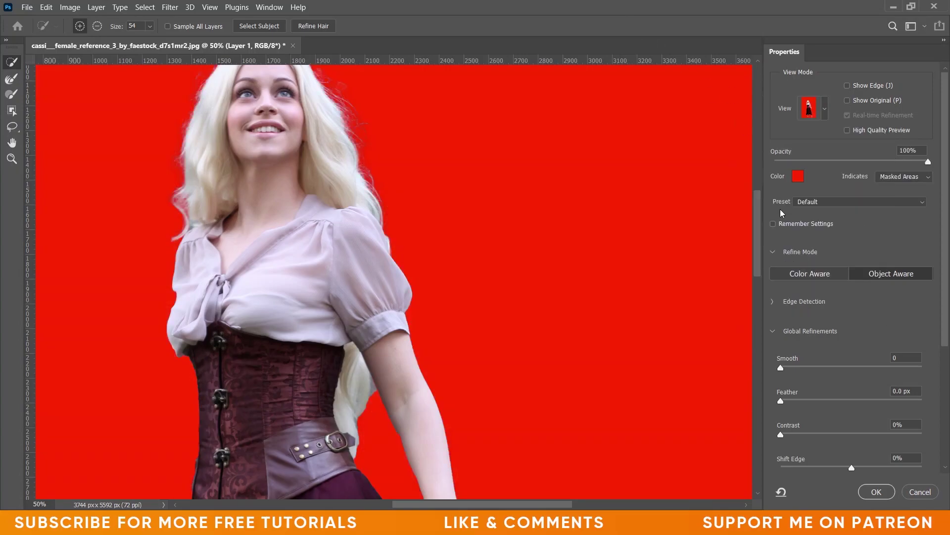
scroll(362, 153, "up", 3)
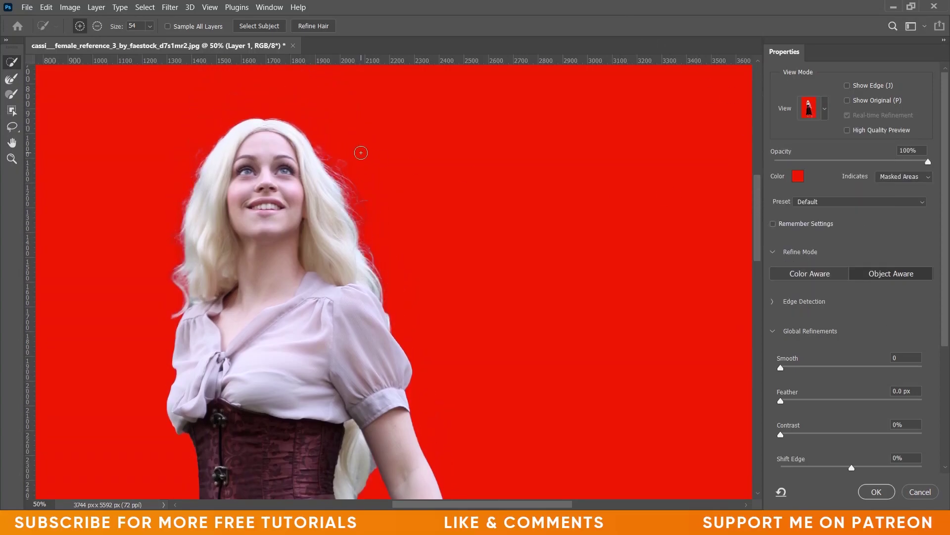
left_click(9, 81)
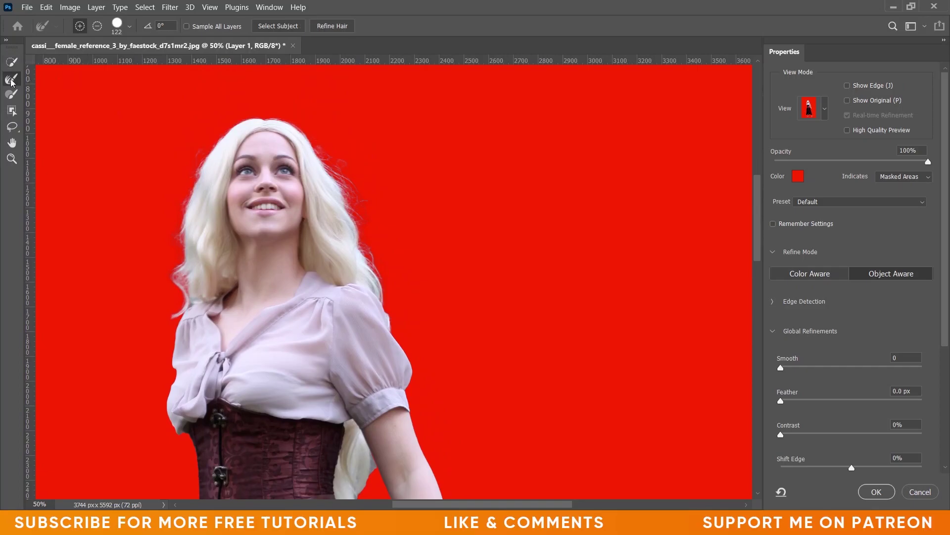
key("ctrl+plus")
left_click(130, 26)
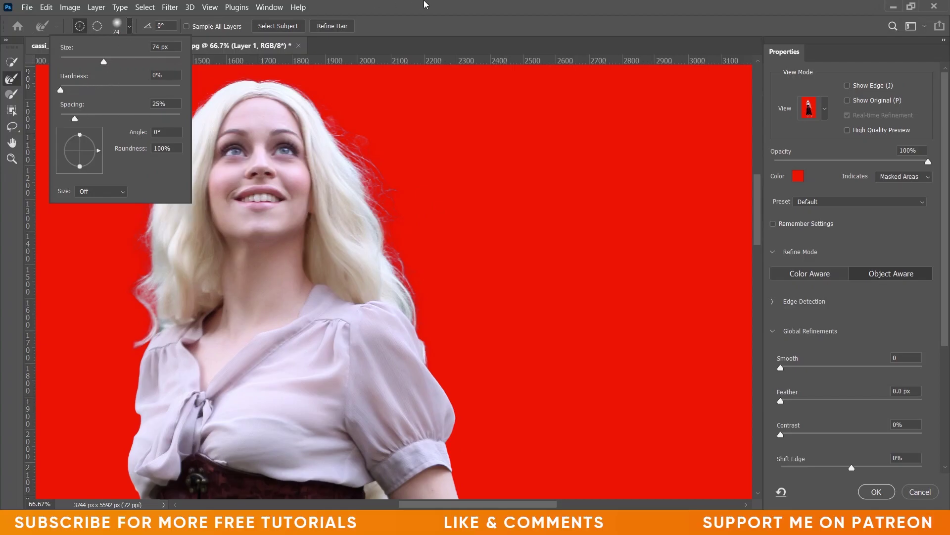
Paint the Refine Edge Brush along both hair edges, then reduce it to 36 px
left_click(401, 24)
mouse_move(336, 132)
left_mouse_down()
mouse_move(361, 170)
mouse_move(402, 281)
left_mouse_up()
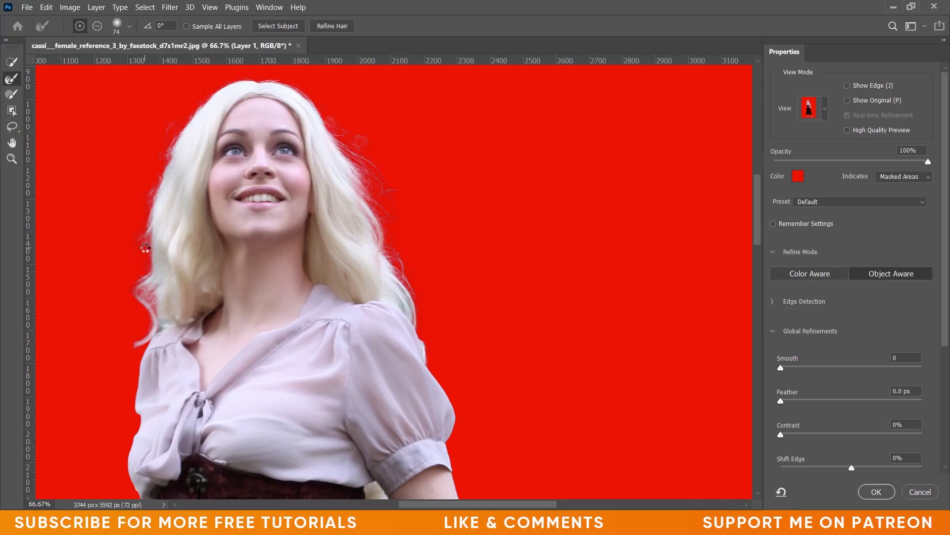
mouse_move(143, 241)
left_mouse_down()
mouse_move(134, 282)
mouse_move(144, 259)
left_mouse_up()
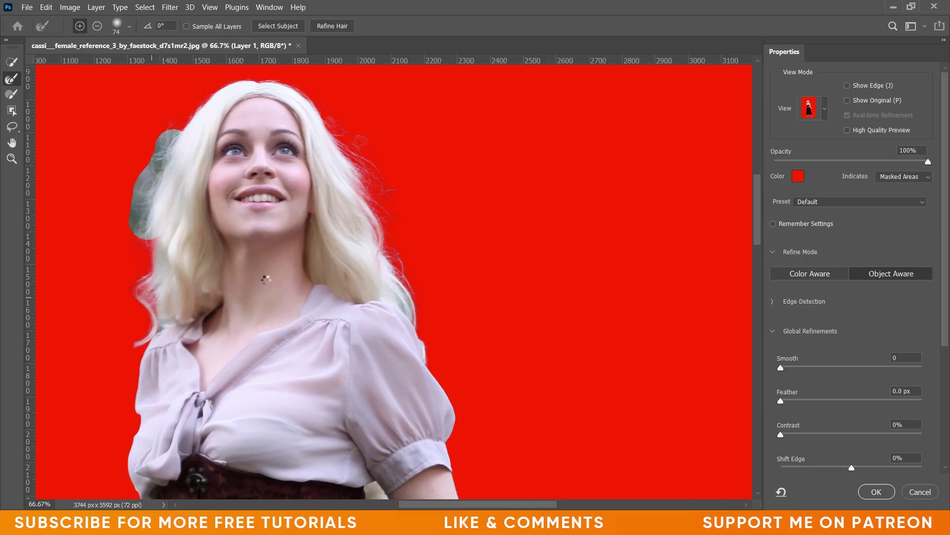
scroll(266, 279, "down", 3)
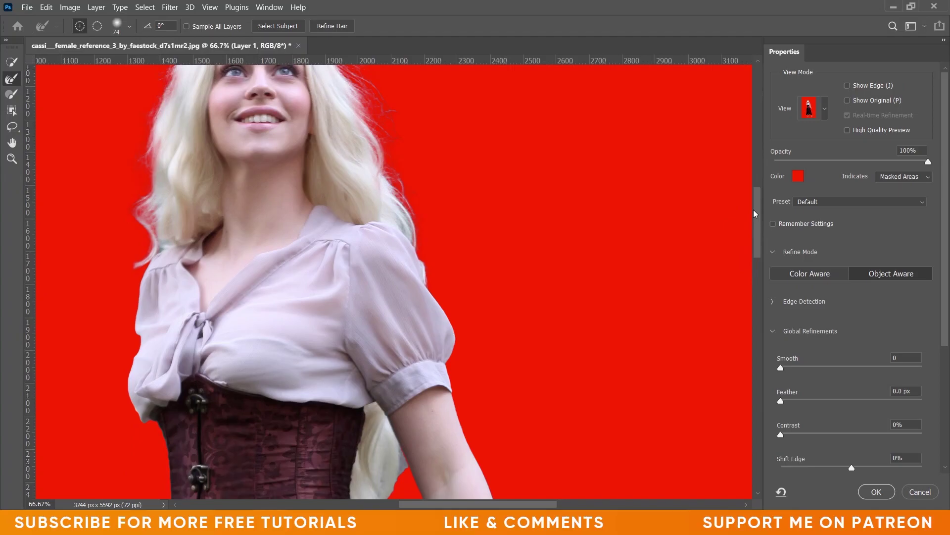
scroll(756, 214, "down", 7)
mouse_move(429, 296)
left_mouse_down()
mouse_move(385, 312)
mouse_move(401, 265)
left_mouse_up()
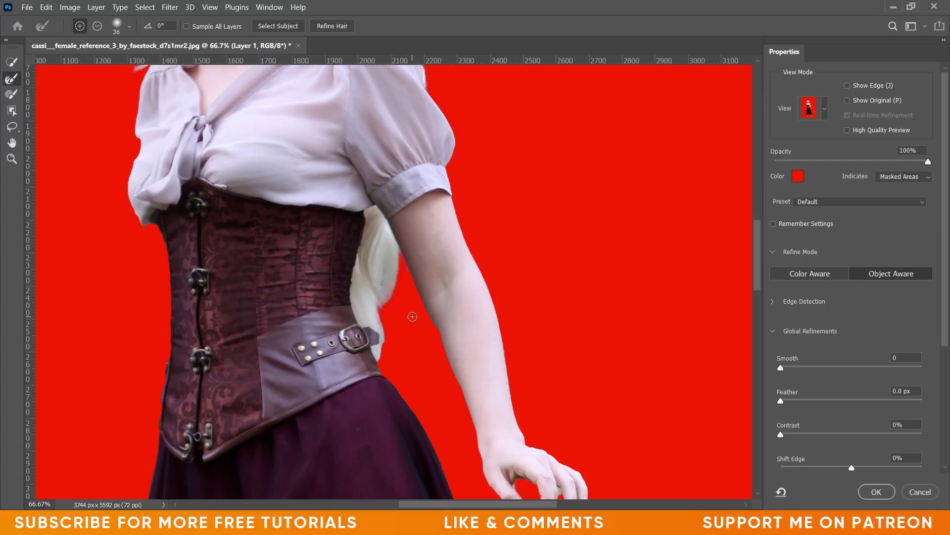
Fit the image in view and apply the refinement with output set to Selection
key("ctrl+0")
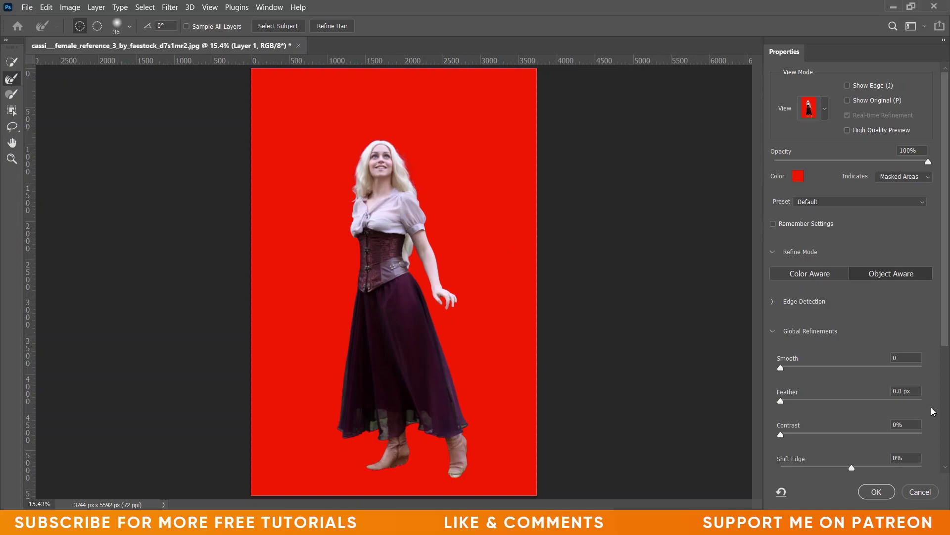
scroll(929, 427, "down", 6)
left_click(908, 409)
left_click(891, 418)
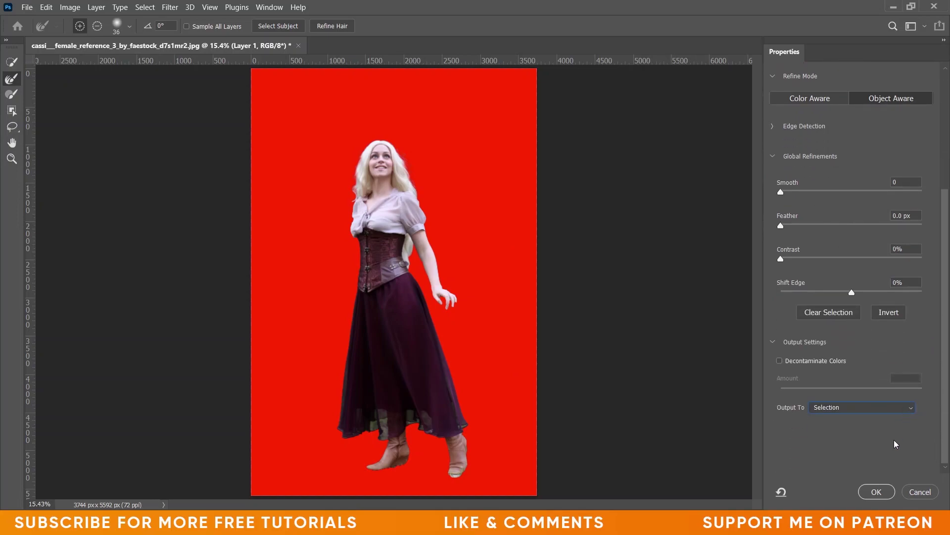
left_click(877, 491)
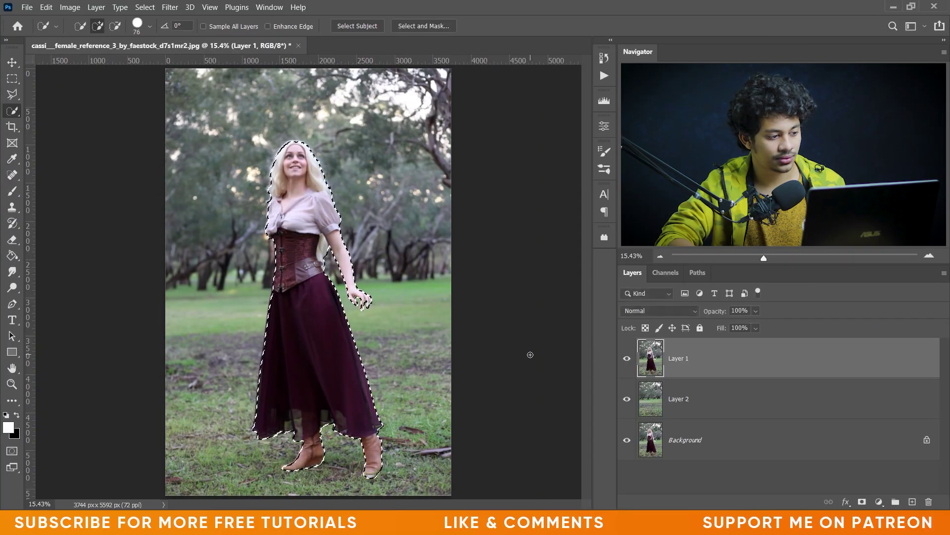
Mask Layer 1 to the woman's selection and check the cutout over Layer 2
left_click(862, 501)
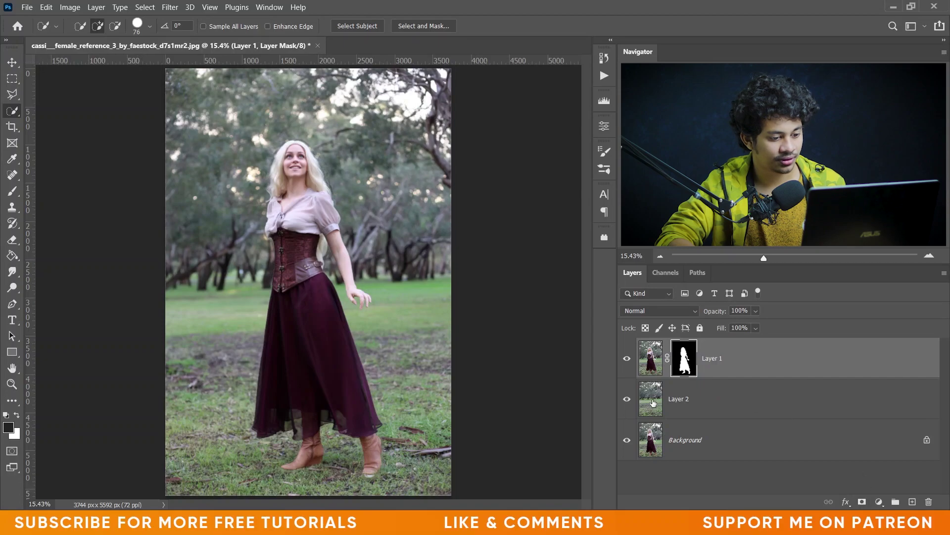
left_click(627, 399)
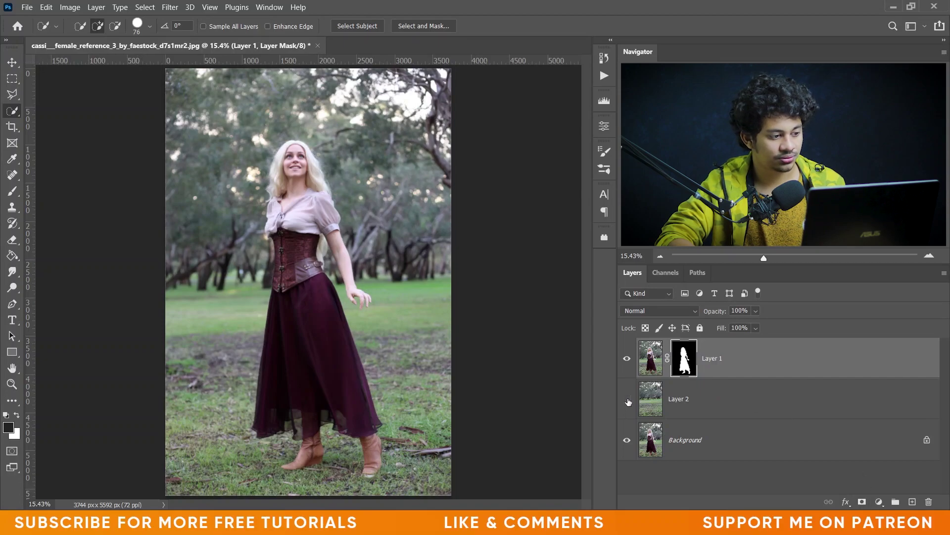
left_click(627, 440)
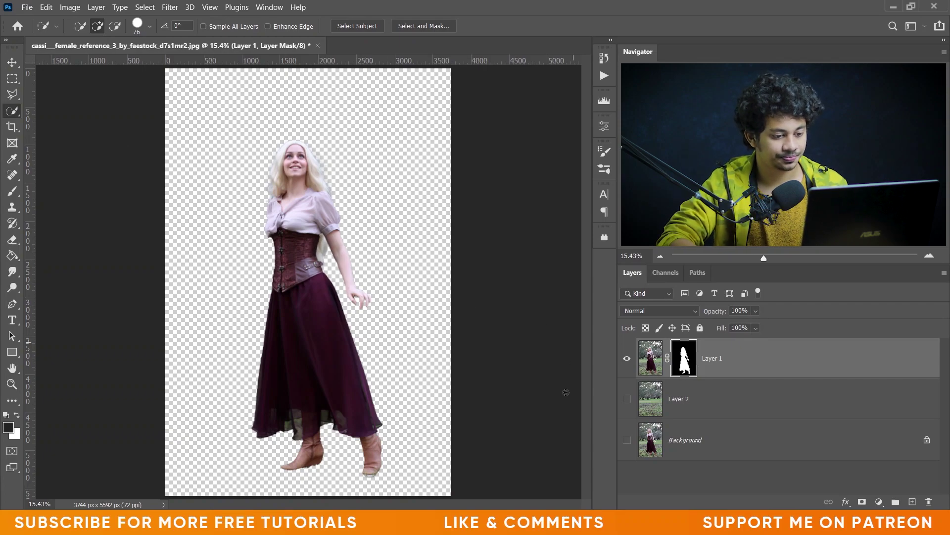
left_click(626, 399)
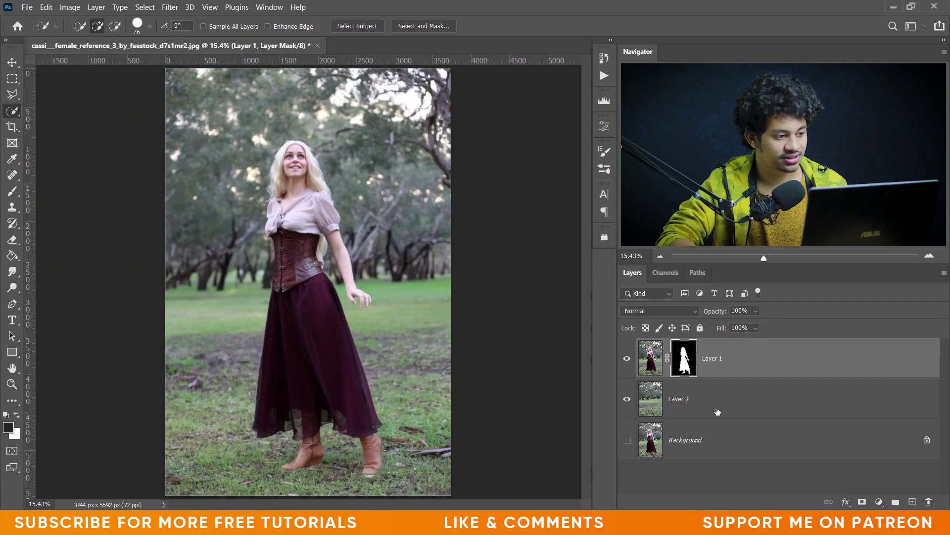
left_click(666, 398)
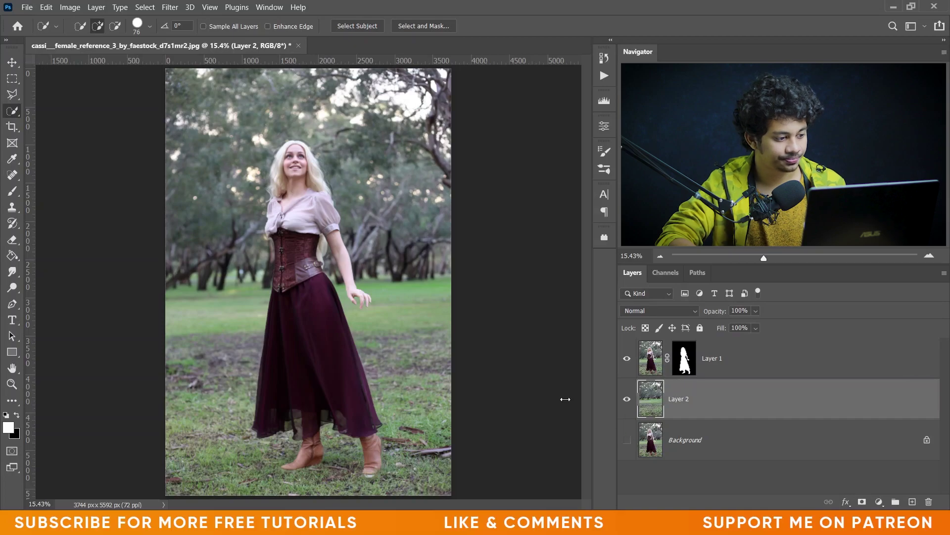
Target Layer 1's mask with black paint, then hide Layer 1 and make Layer 2 active
key("alt+bracketright")
key("ctrl+backslash")
key("b")
key("x")
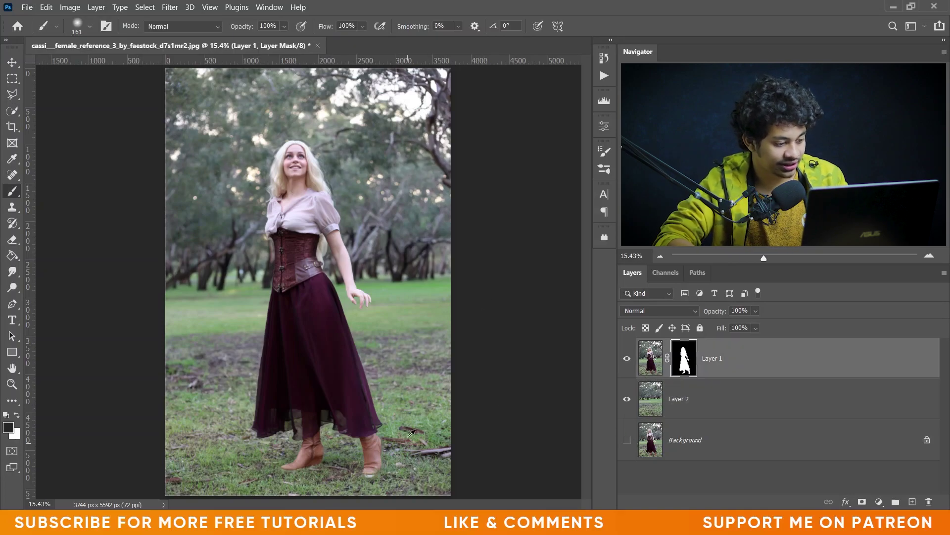
scroll(372, 455, "up", 5)
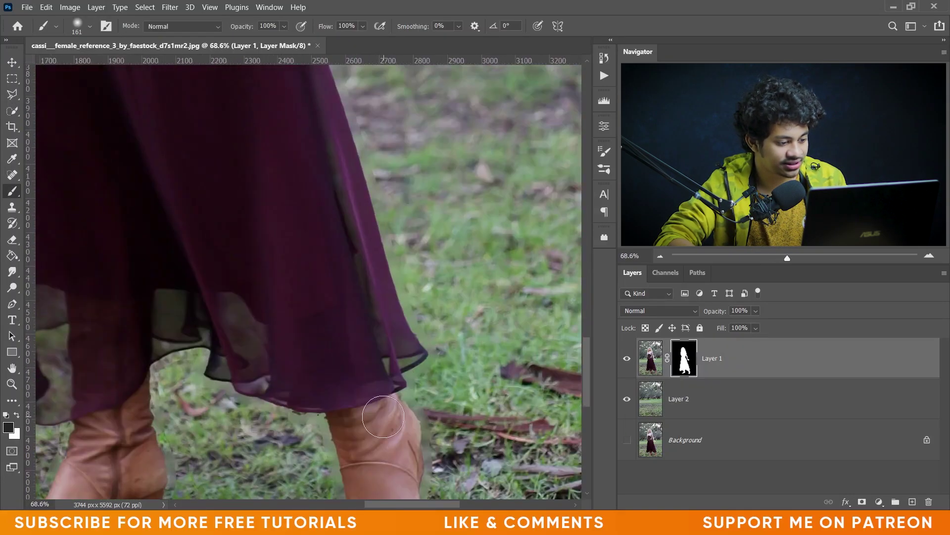
scroll(383, 417, "down", 4)
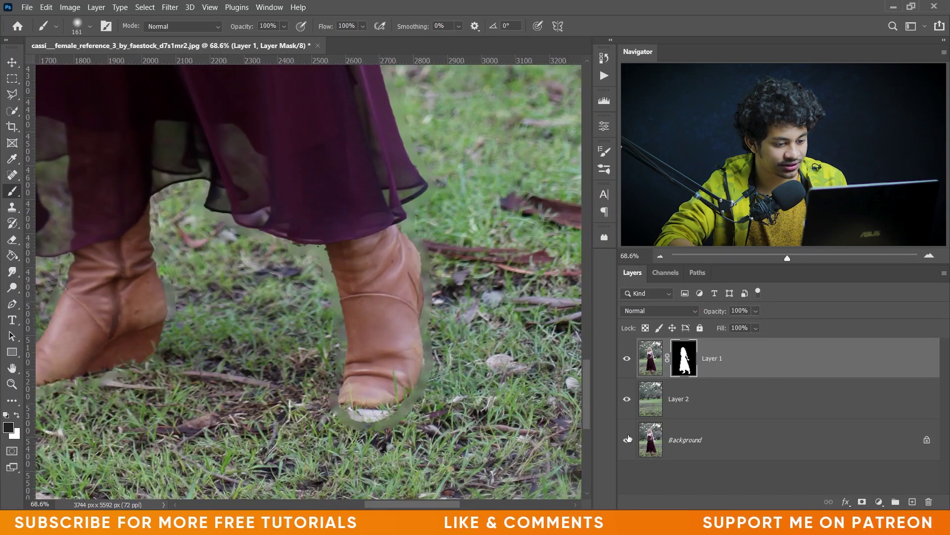
left_click(628, 359)
left_click(627, 359)
left_click(627, 359)
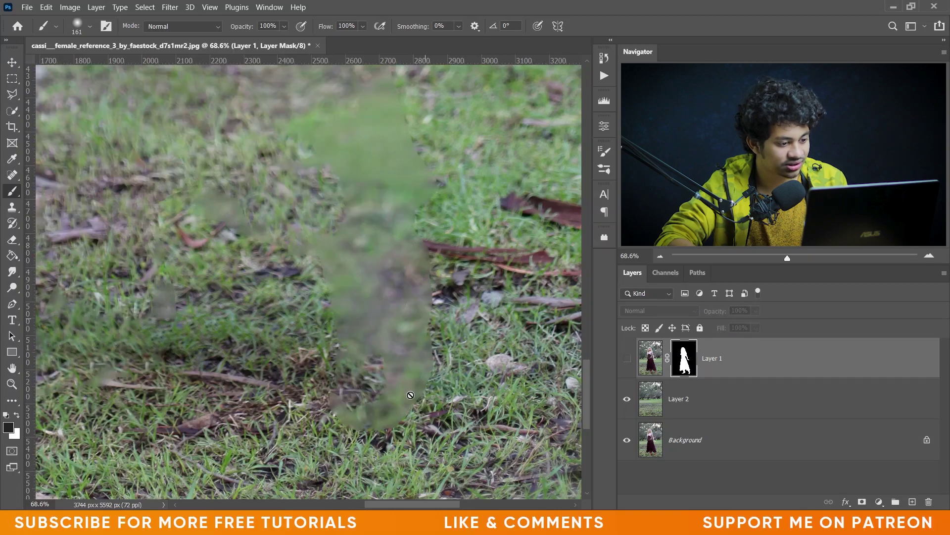
left_click(705, 403)
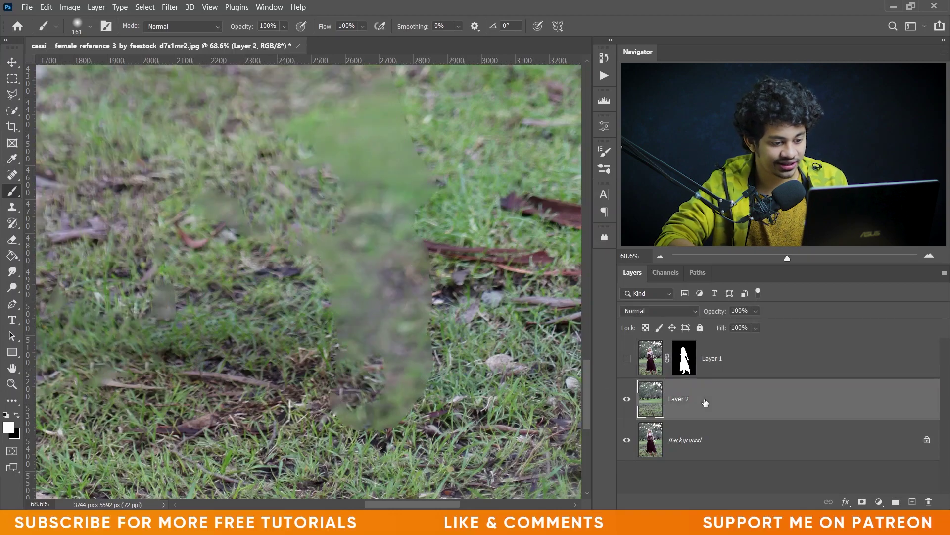
right_click(11, 207)
Clone grass over the blurred figure remnants on Layer 2 and show Layer 1 again
left_click(54, 206)
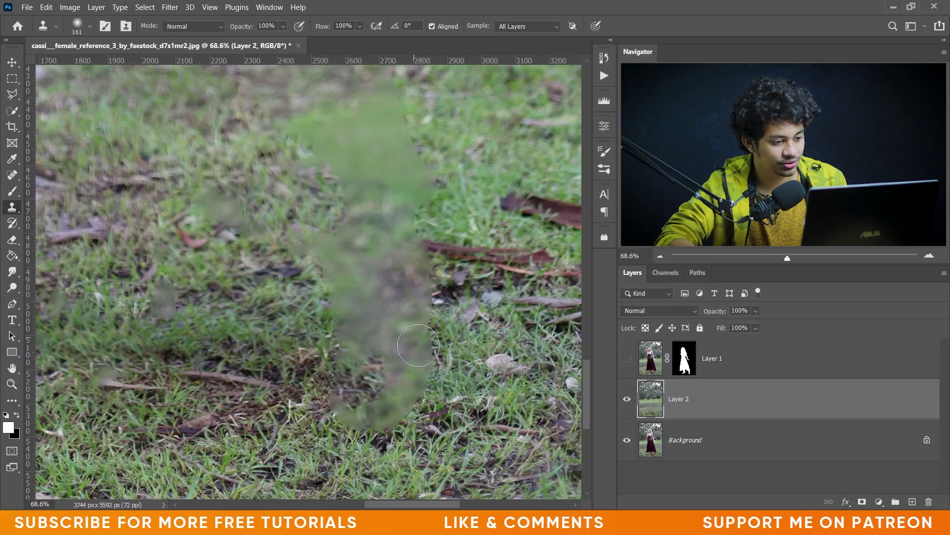
left_click(465, 346, "alt")
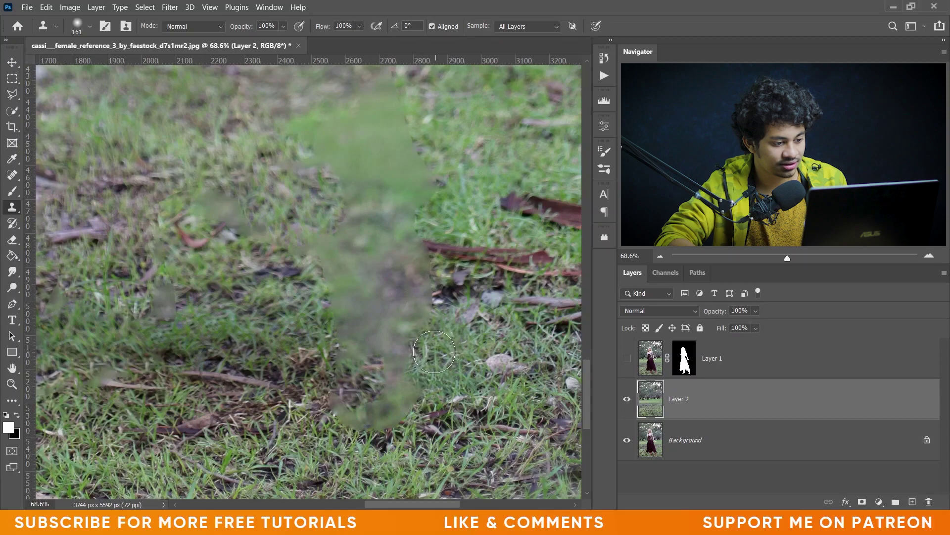
mouse_move(430, 391)
left_mouse_down()
mouse_move(391, 411)
mouse_move(483, 384)
left_mouse_up()
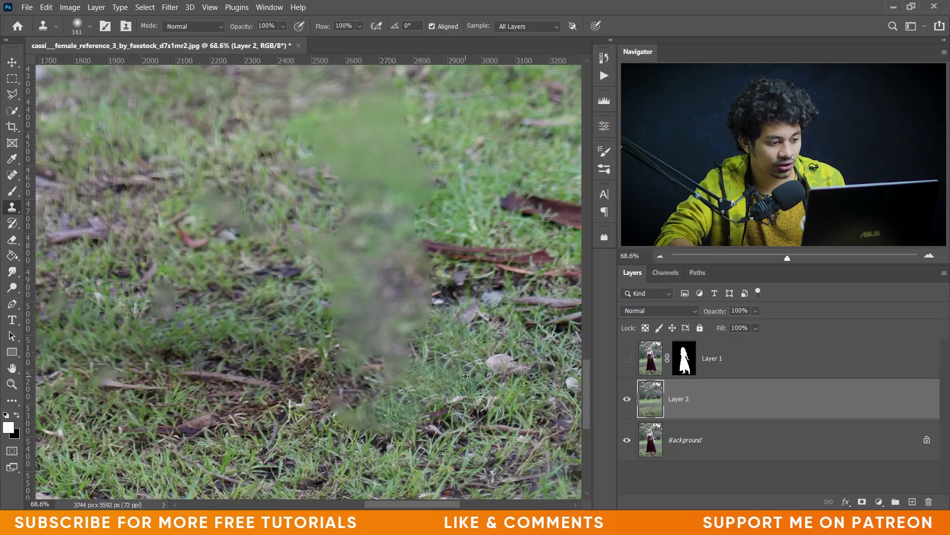
mouse_move(369, 416)
left_mouse_down()
mouse_move(379, 425)
mouse_move(357, 420)
mouse_move(341, 401)
left_mouse_up()
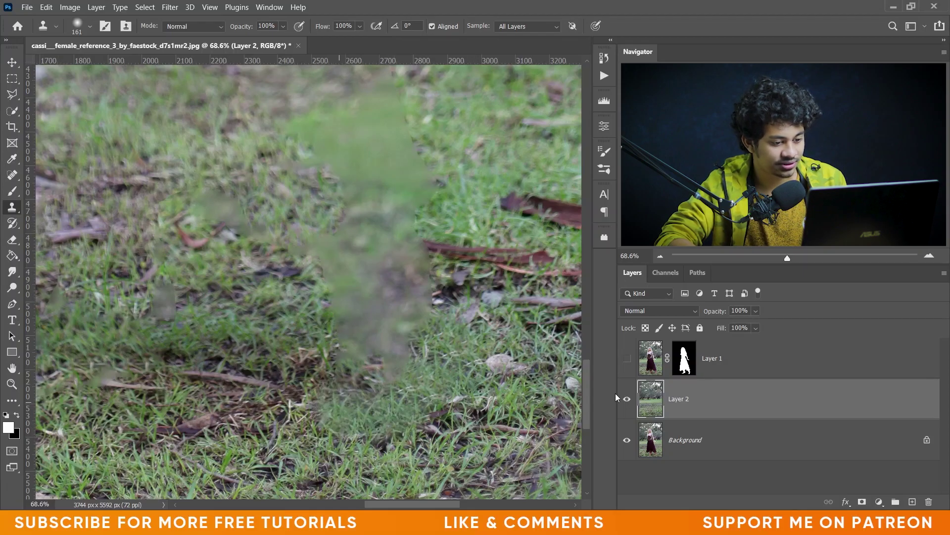
left_click(627, 359)
left_click(742, 362)
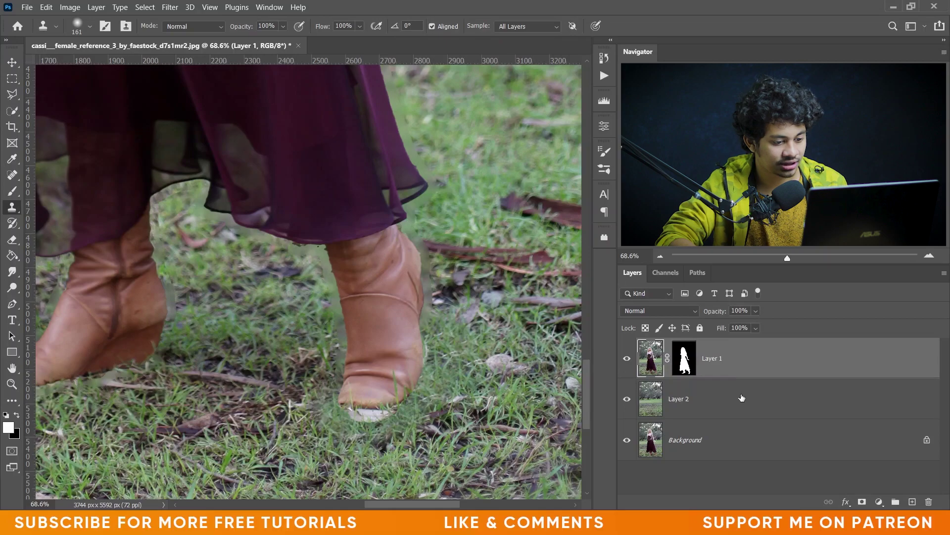
left_click(715, 408)
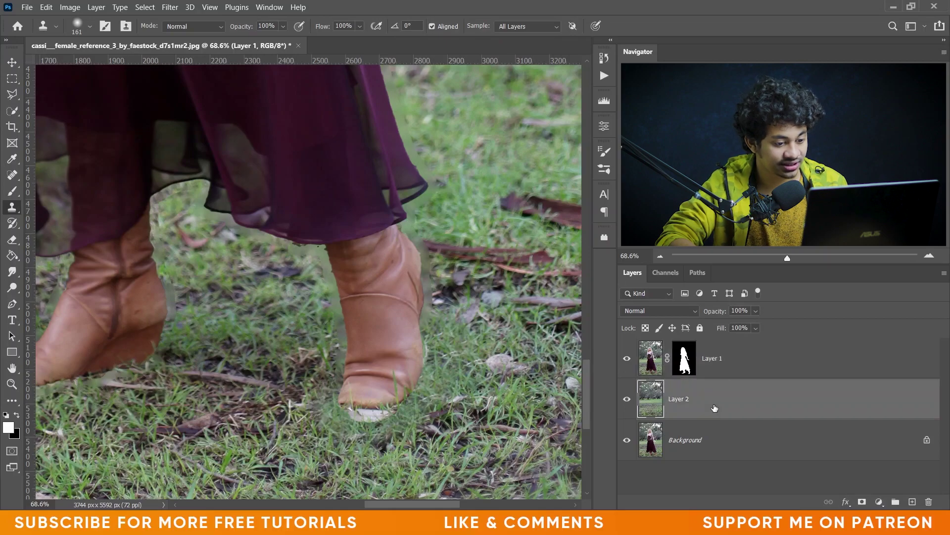
Sample nearby grass and clone over the light halos around the boot toe and edge
left_click(302, 438, "alt")
mouse_move(334, 411)
left_mouse_down()
mouse_move(369, 430)
mouse_move(378, 425)
mouse_move(313, 410)
mouse_move(341, 376)
mouse_move(340, 322)
mouse_move(314, 240)
mouse_move(291, 284)
left_mouse_up()
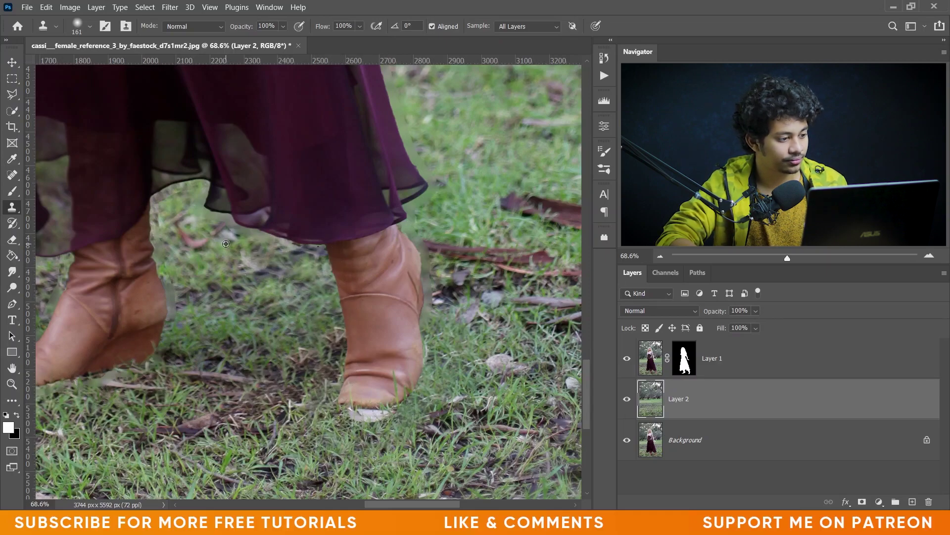
left_click(225, 228, "alt")
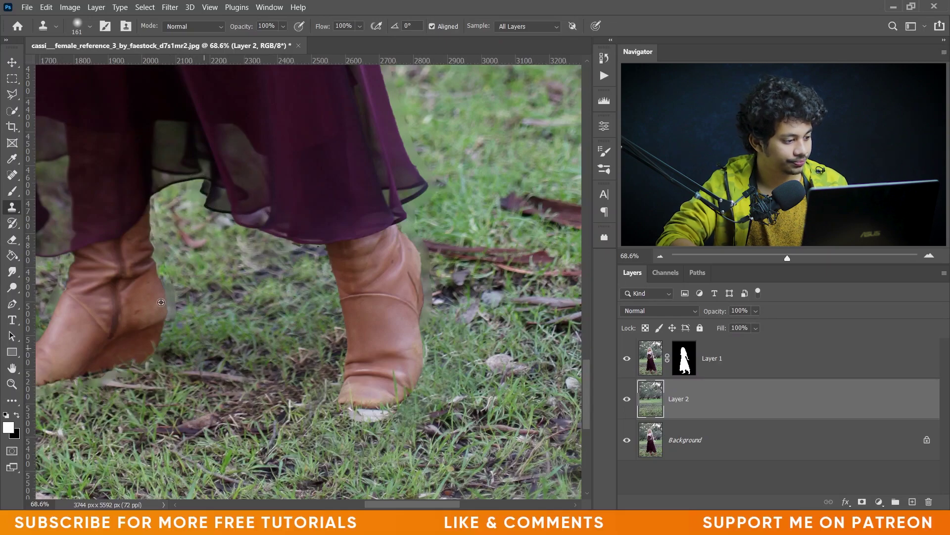
mouse_move(166, 317)
left_mouse_down()
mouse_move(174, 291)
mouse_move(168, 221)
left_mouse_up()
scroll(183, 436, "left", 5)
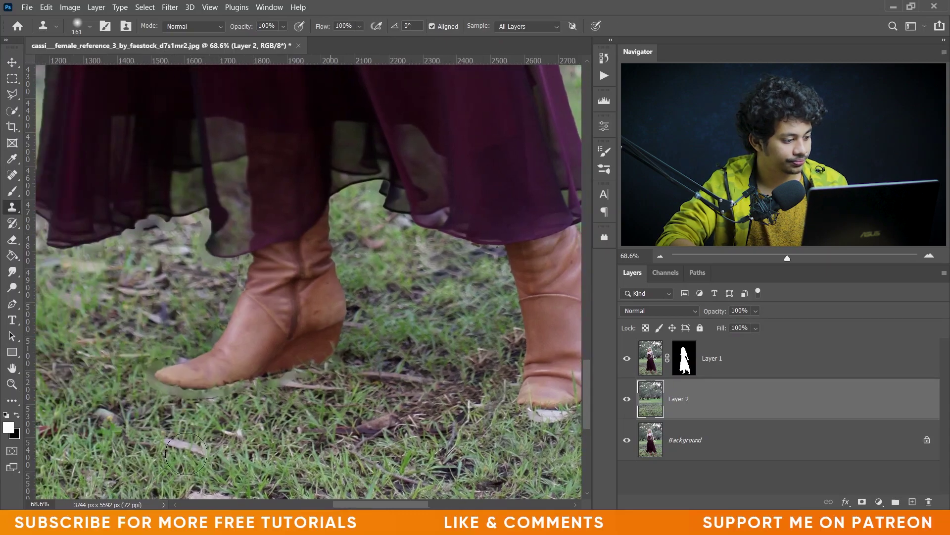
mouse_move(217, 394)
left_mouse_down()
mouse_move(317, 371)
mouse_move(341, 375)
left_mouse_up()
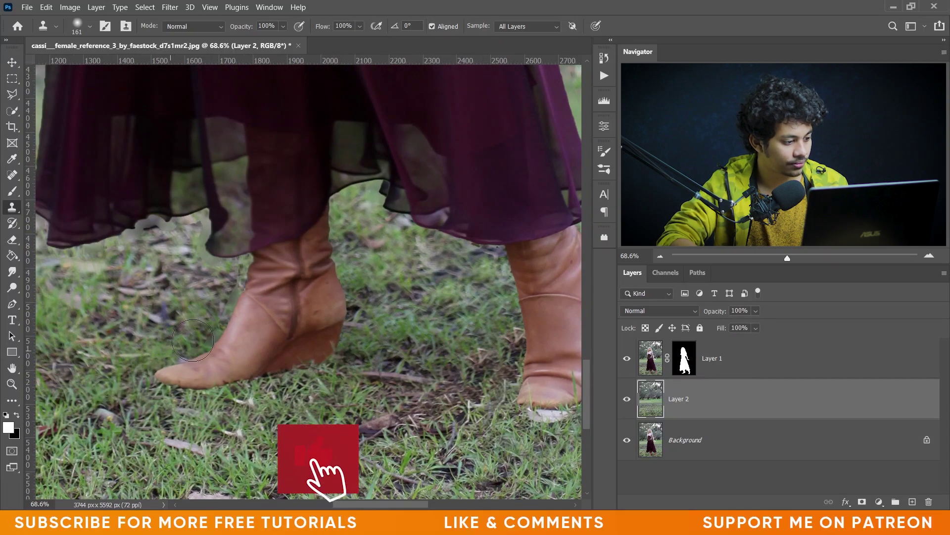
scroll(163, 255, "up", 2)
scroll(164, 255, "left", 5)
scroll(174, 298, "right", 12)
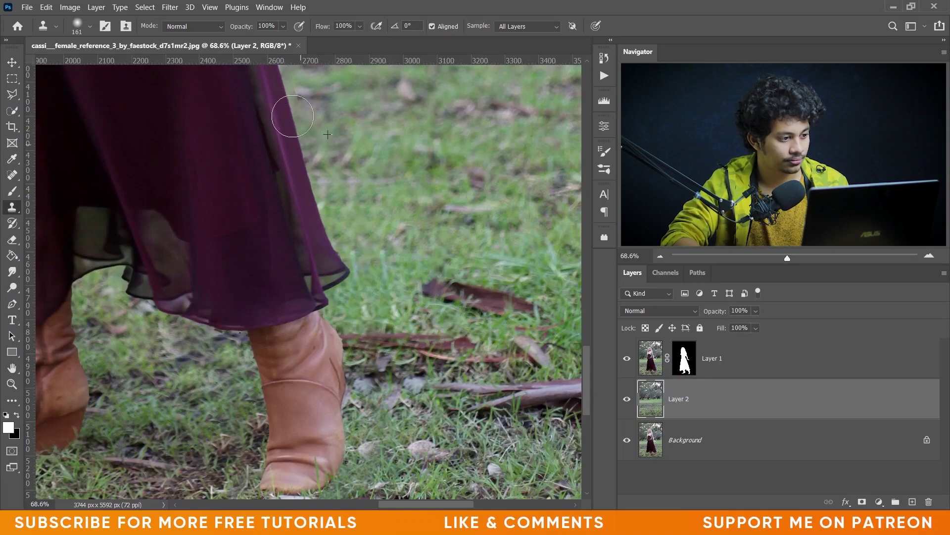
scroll(410, 269, "up", 5)
scroll(410, 269, "left", 3)
scroll(265, 212, "up", 3)
scroll(265, 212, "left", 7)
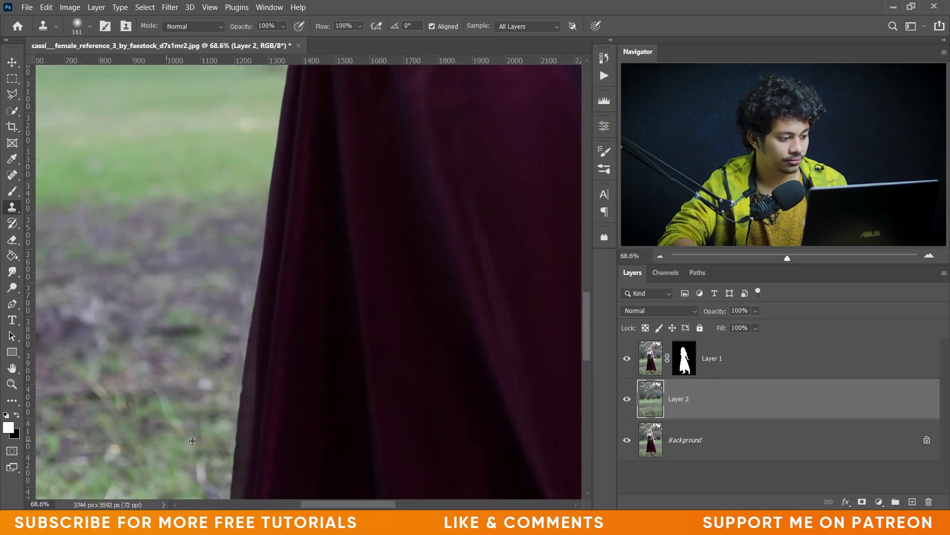
scroll(181, 394, "down", 5)
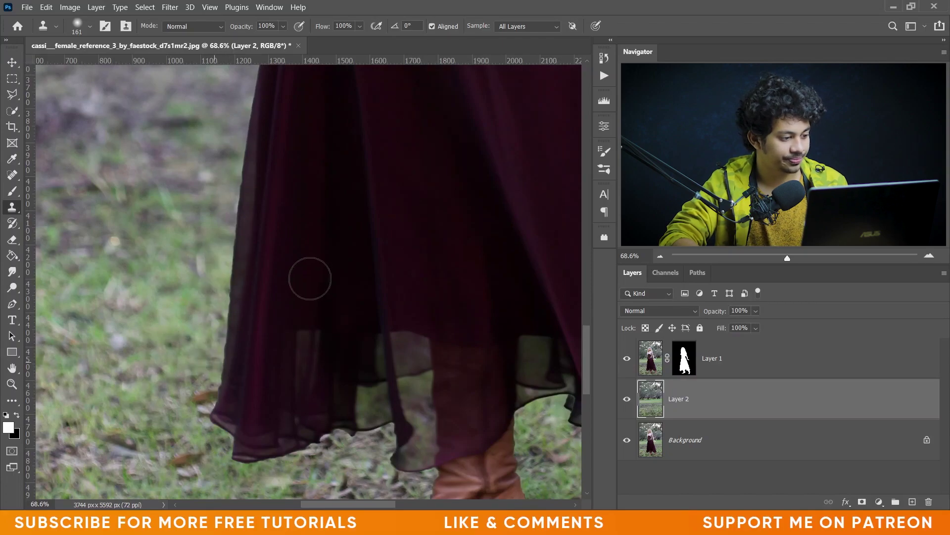
scroll(310, 276, "down", 6)
scroll(479, 277, "down", 4)
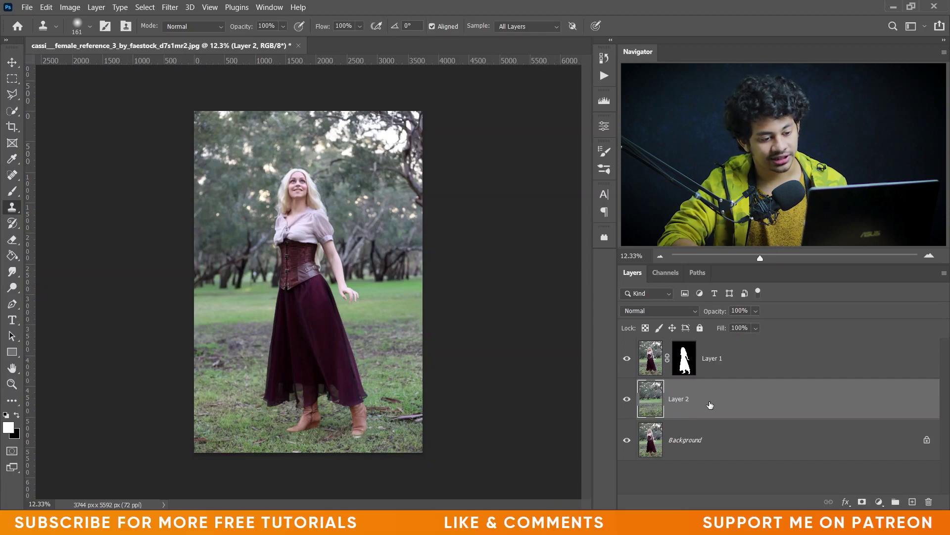
Convert Layer 2 to a smart object and apply a 127 px Tilt-Shift blur
right_click(678, 399)
left_click(670, 161)
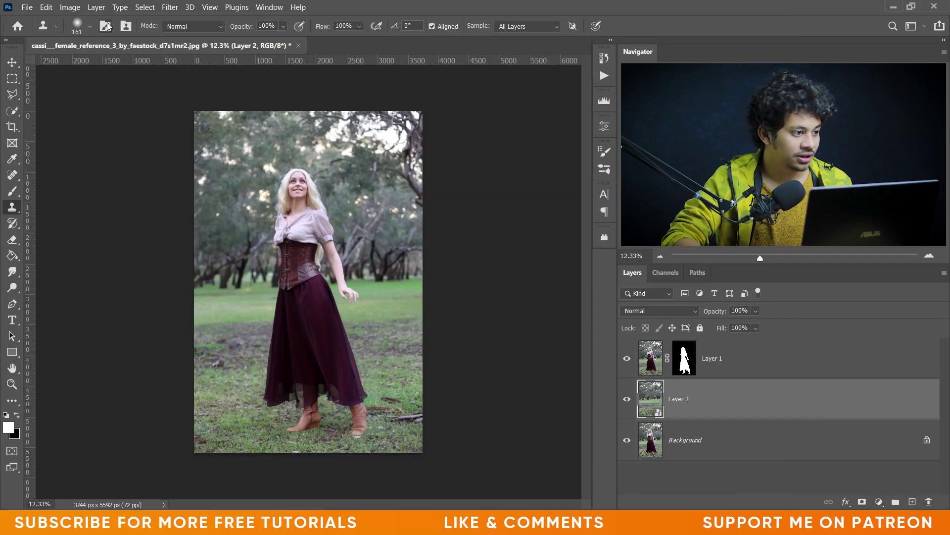
left_click(170, 7)
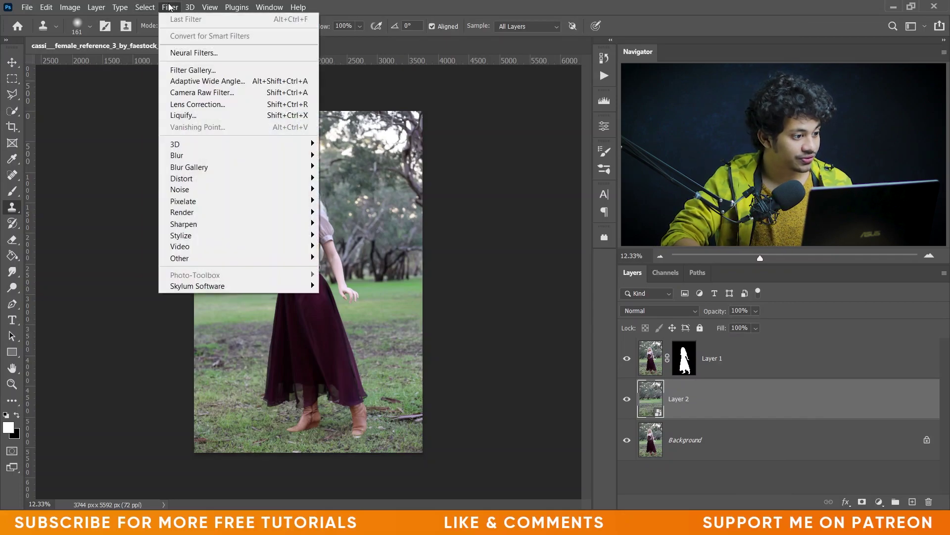
mouse_move(212, 172)
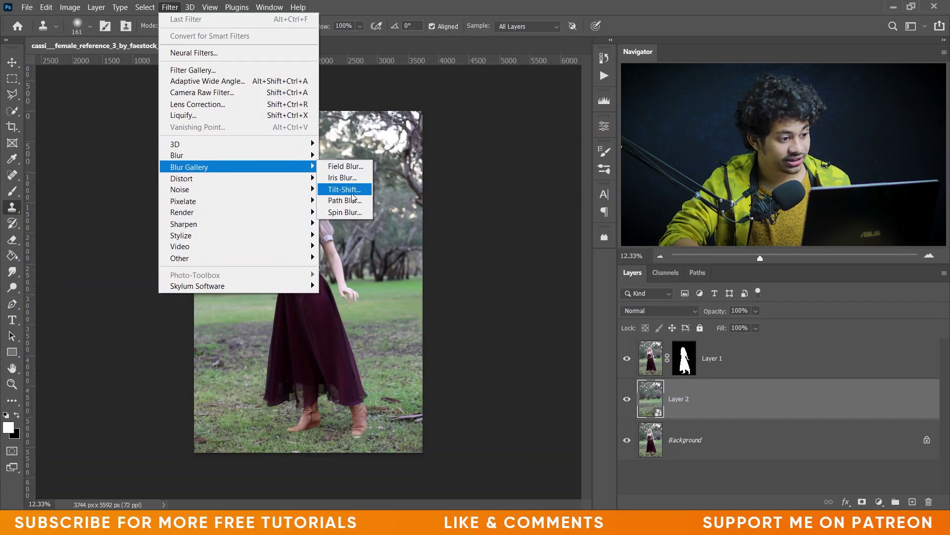
left_click(353, 188)
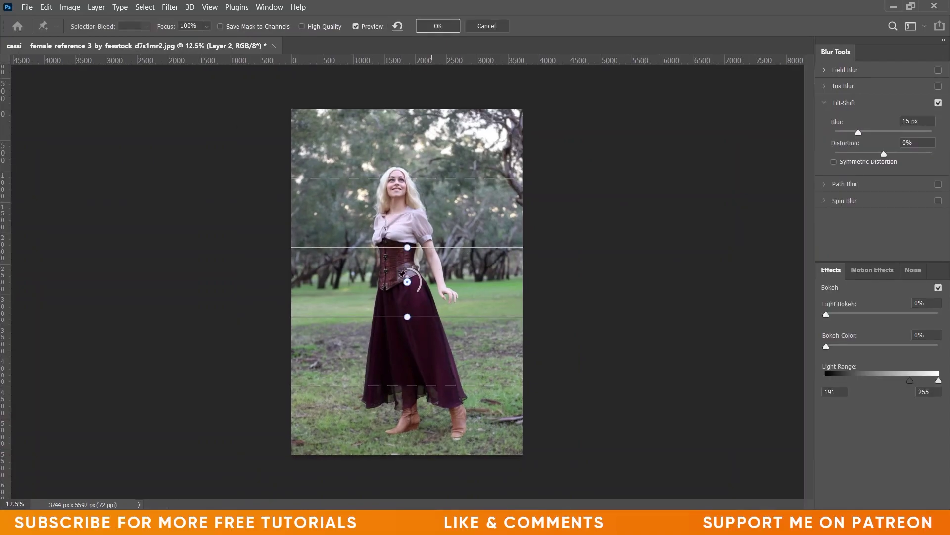
left_click_drag(407, 282, 407, 403)
left_click_drag(874, 134, 888, 132)
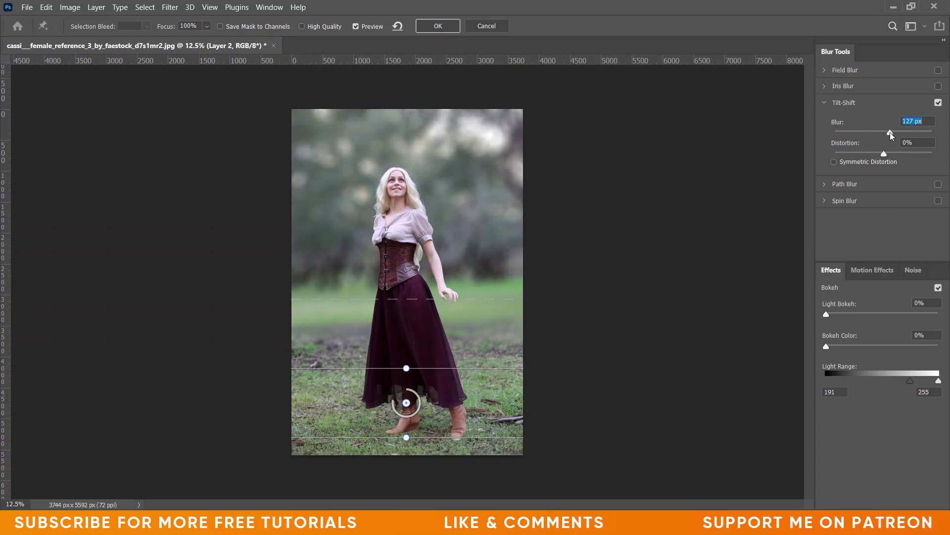
Adjust the tilt-shift focus band and transitions to center around the woman's boots
left_click_drag(436, 300, 445, 261)
left_click_drag(425, 438, 425, 477)
mouse_move(432, 369)
left_mouse_down()
mouse_move(427, 403)
mouse_move(440, 361)
left_mouse_up()
left_click_drag(406, 403, 403, 435)
left_click_drag(428, 394, 427, 384)
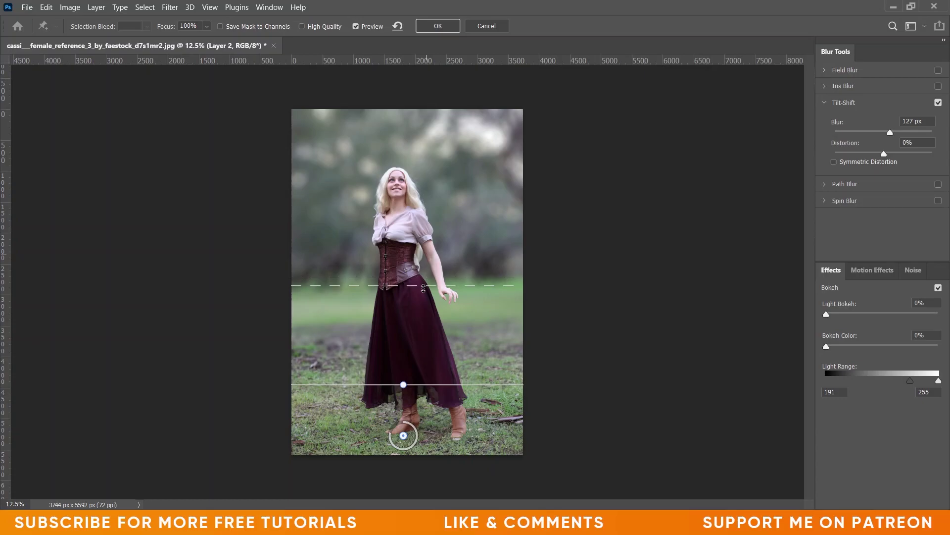
key("ctrl+plus")
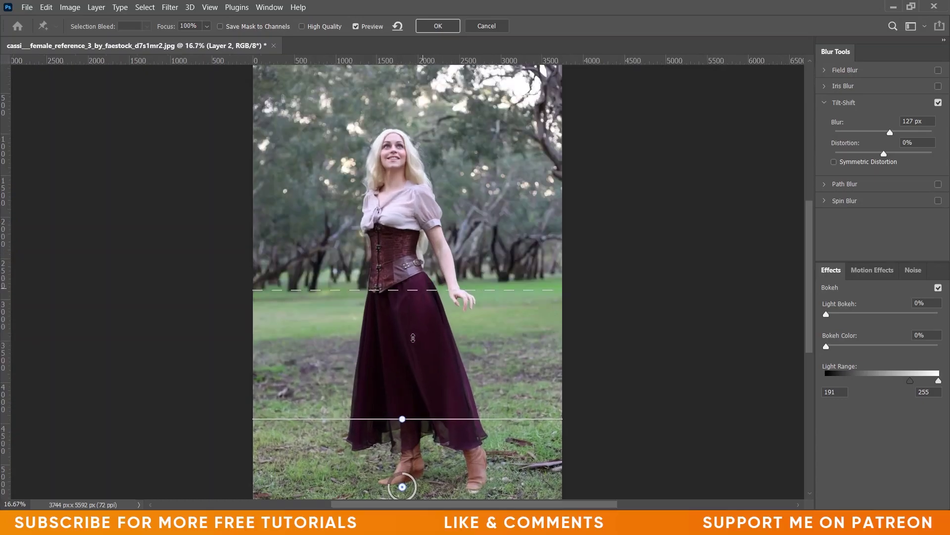
key("ctrl+plus")
Reposition the Tilt-Shift transition lines to the waist and lower the focus edge toward the skirt hem
scroll(427, 312, "down", 3)
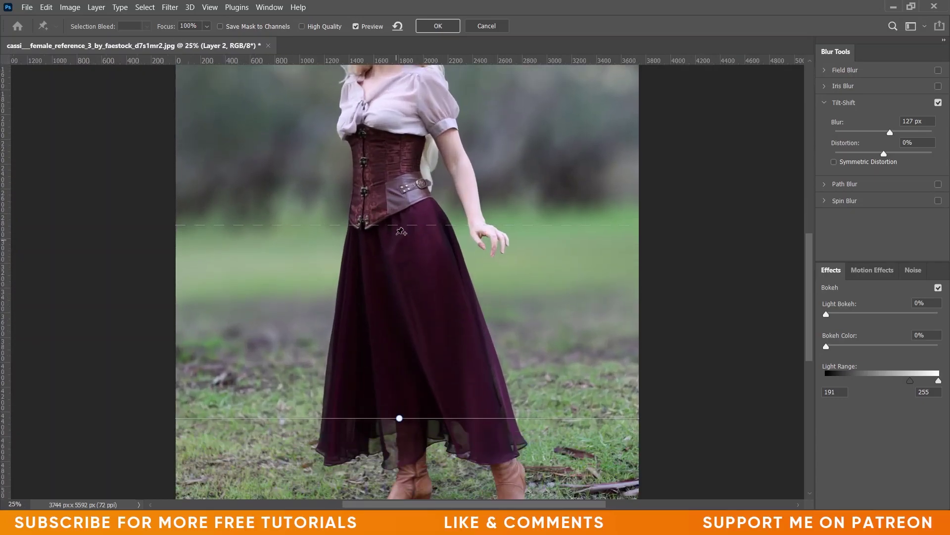
left_click_drag(399, 225, 403, 163)
left_click_drag(418, 418, 415, 450)
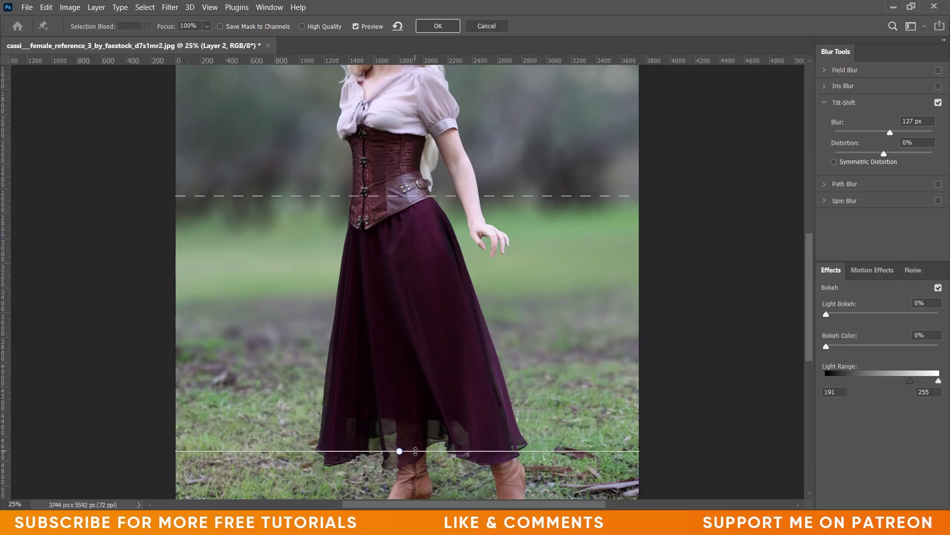
left_click_drag(439, 197, 431, 235)
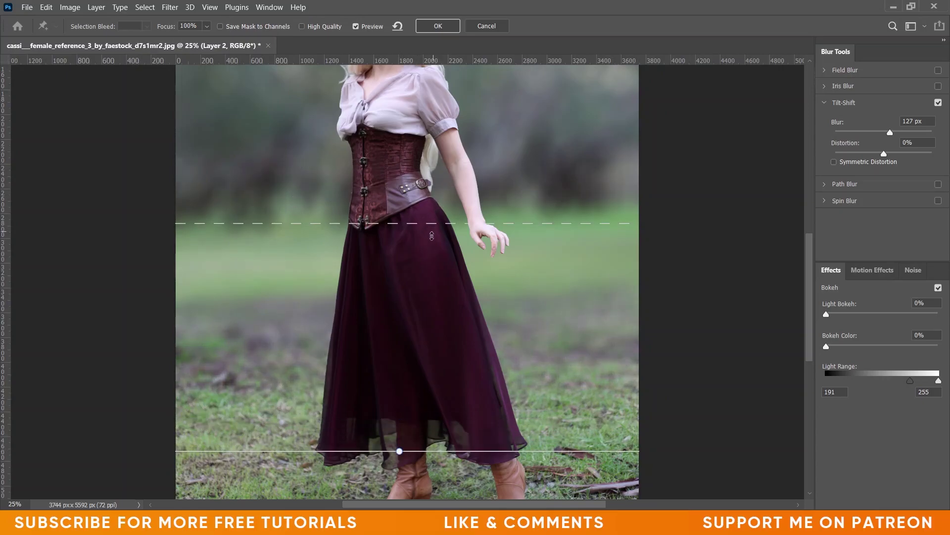
Lower the Tilt-Shift blur to 85 px and compare the result with Preview off and on
scroll(800, 256, "up", 4)
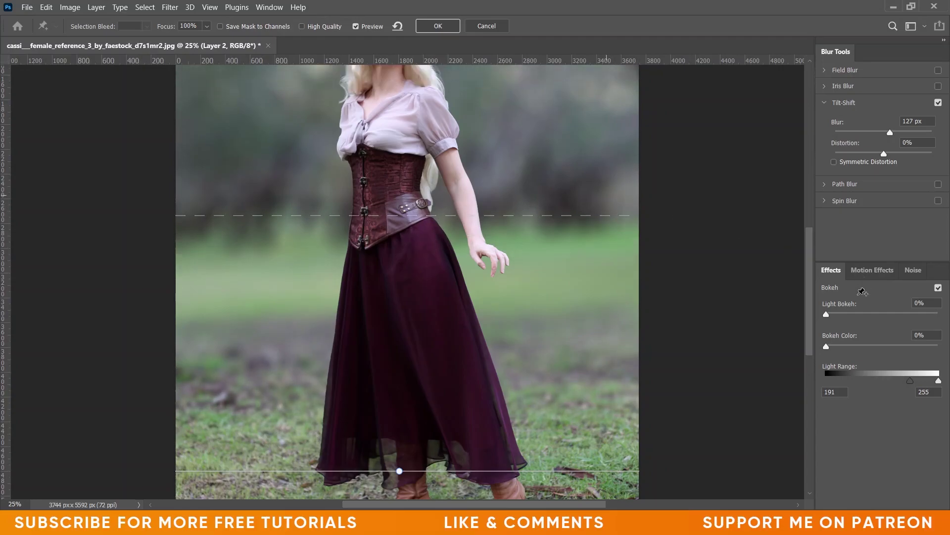
left_click_drag(810, 243, 812, 217)
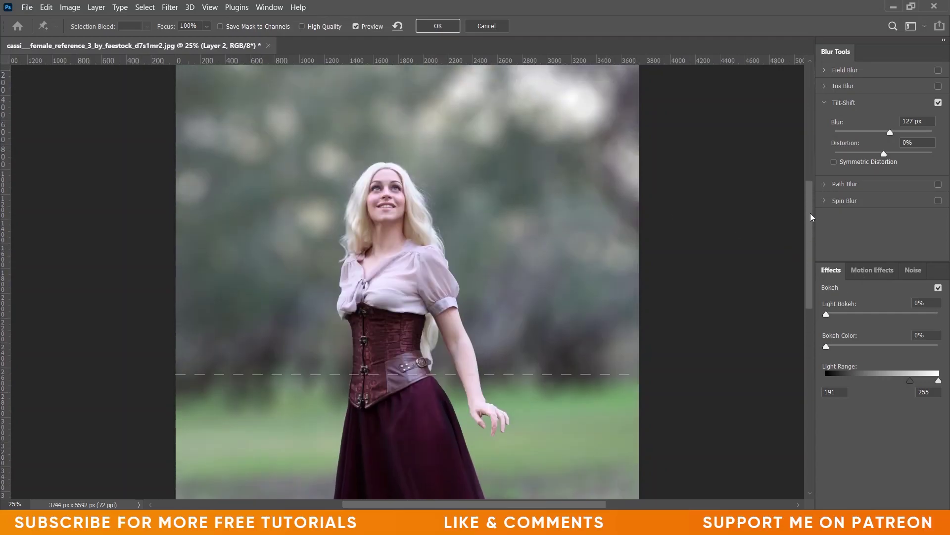
left_click_drag(885, 131, 885, 133)
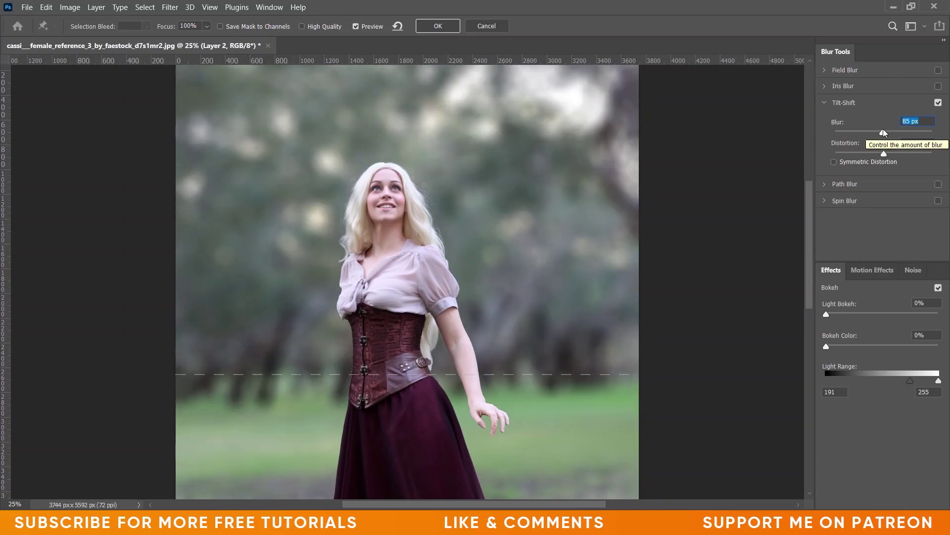
left_click(368, 28)
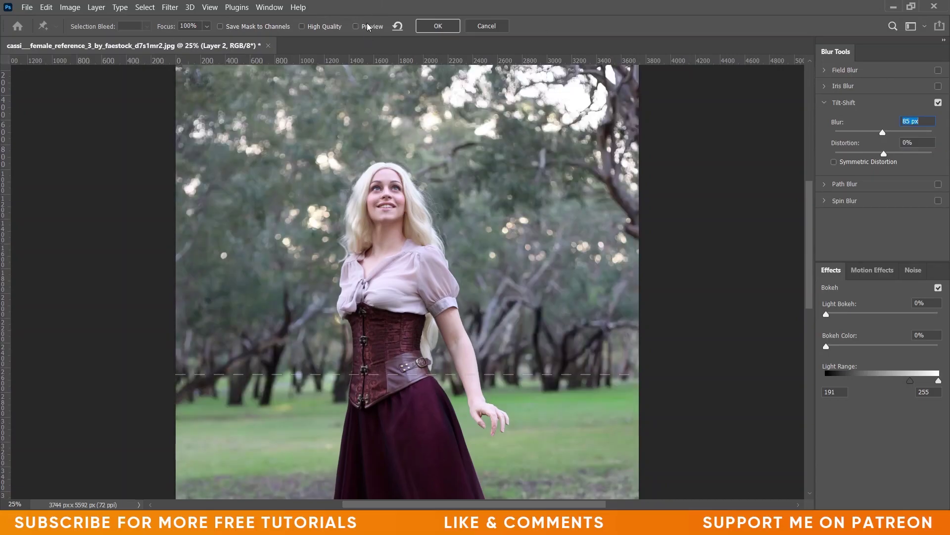
left_click(368, 27)
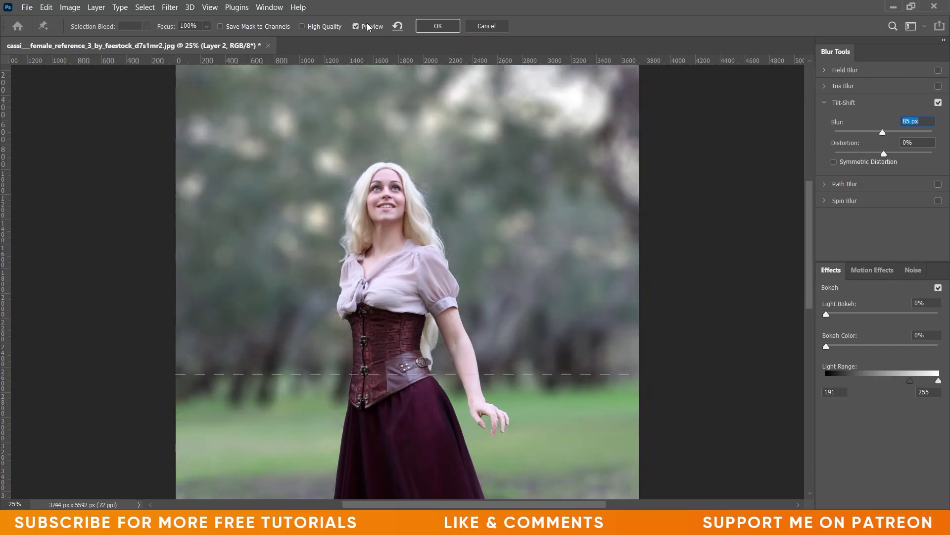